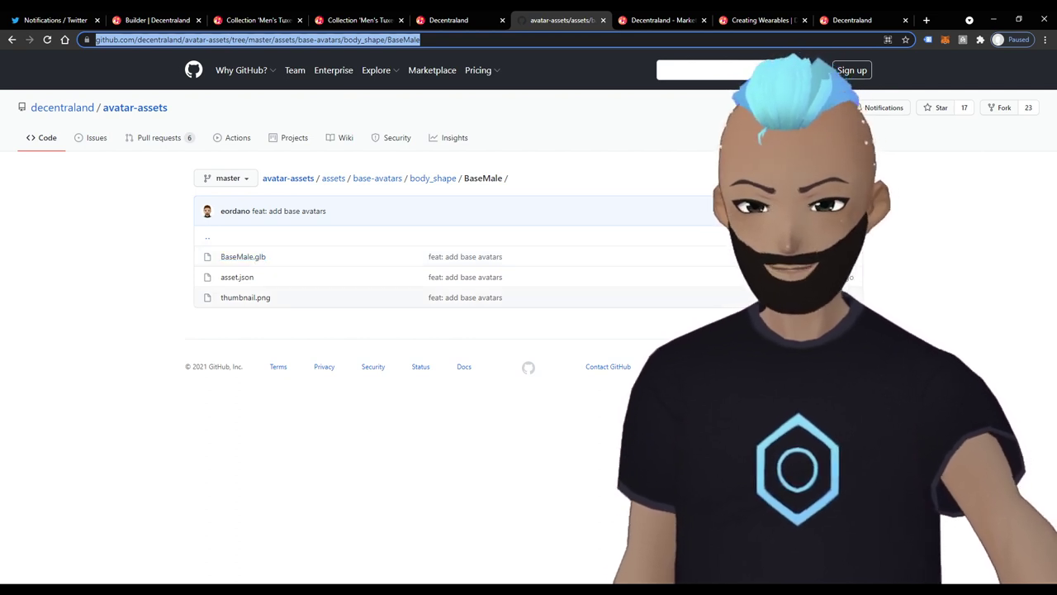
- Leave the GitHub BaseMale folder and bring the Blender tuxedo avatar scene forward
key("alt+Tab")
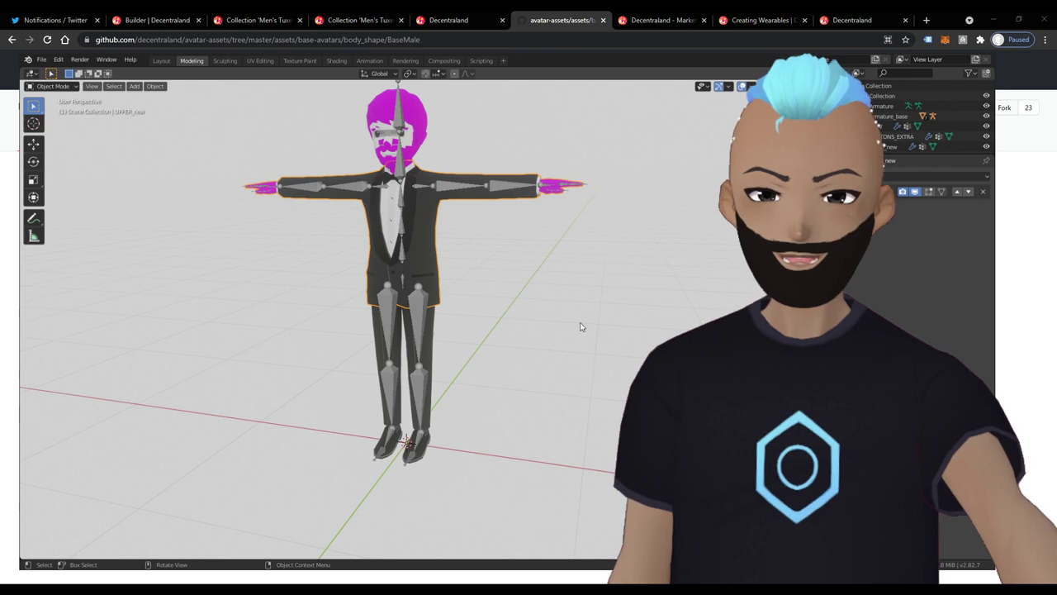
- Select the armature and the tuxedo suit mesh, then display the whole avatar as wireframe
left_click(495, 189)
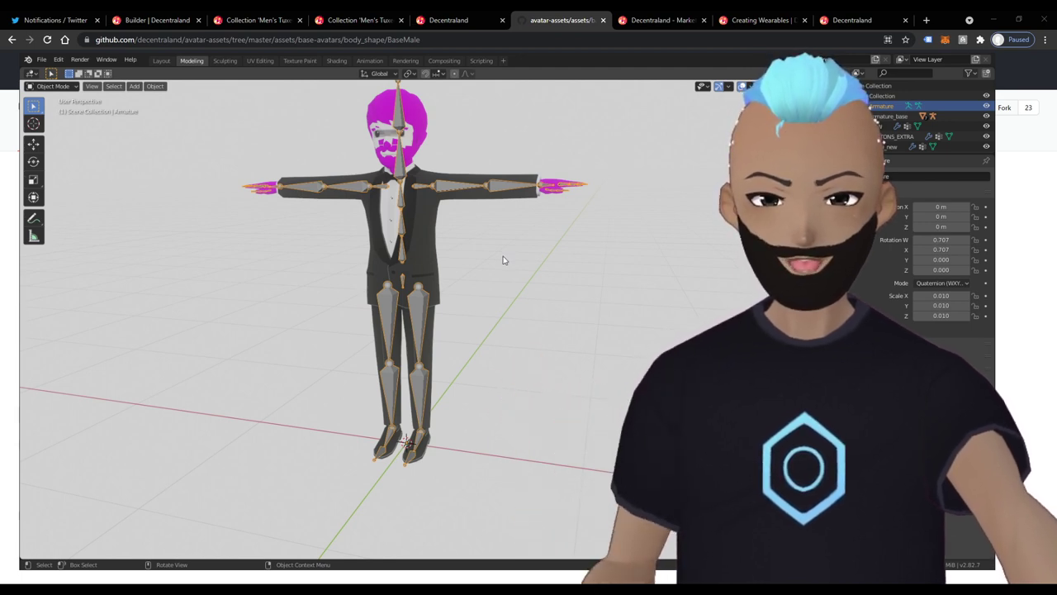
left_click(417, 246)
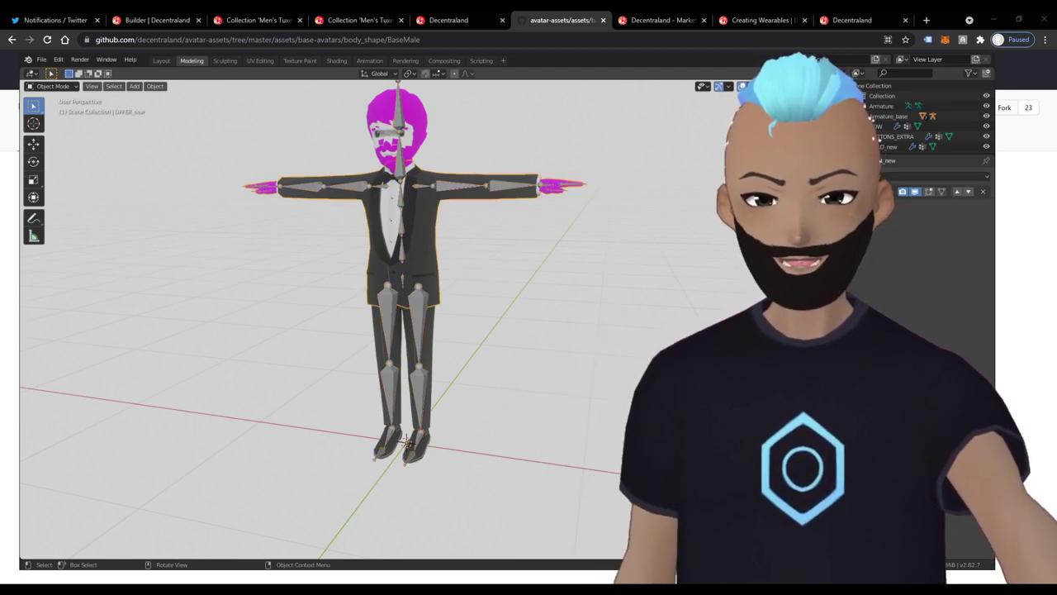
key("shift+z")
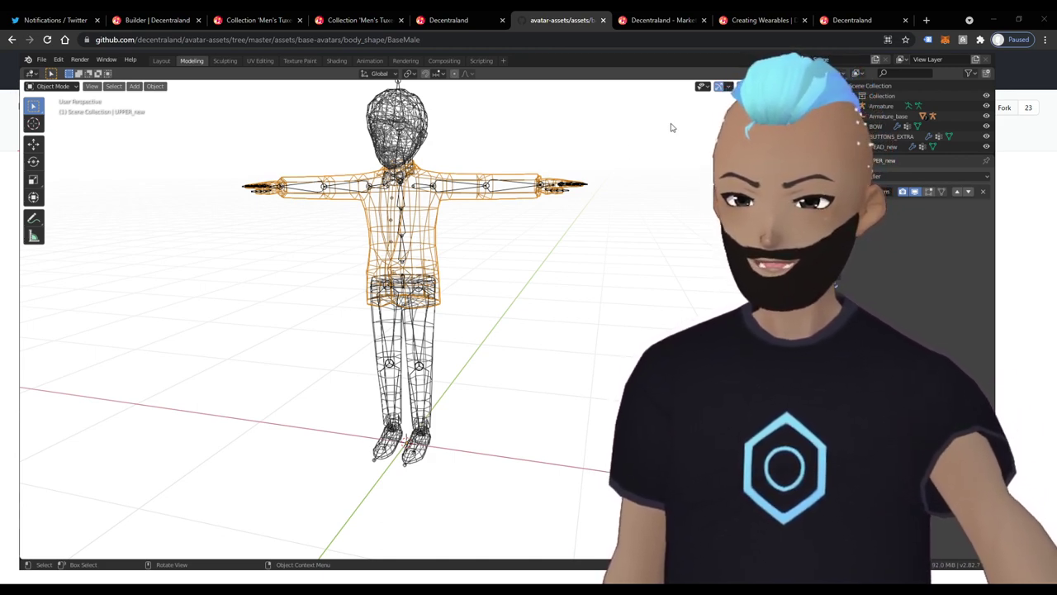
- Return to solid shading and show UPPER_new's AvatarWearable_MAT material settings
key("shift+z")
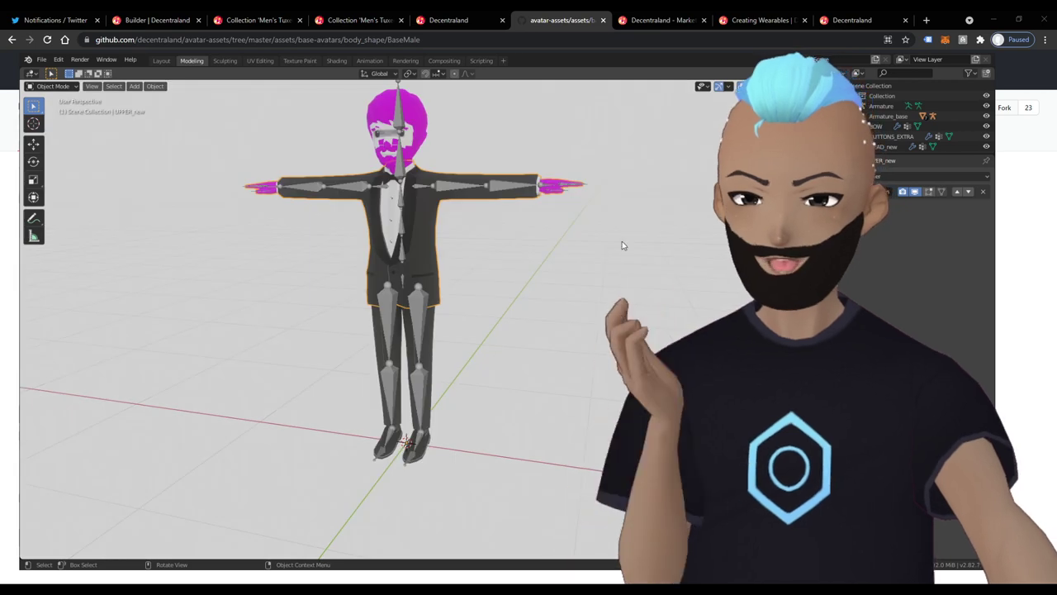
left_click(431, 337)
left_click(426, 449)
left_click(425, 343)
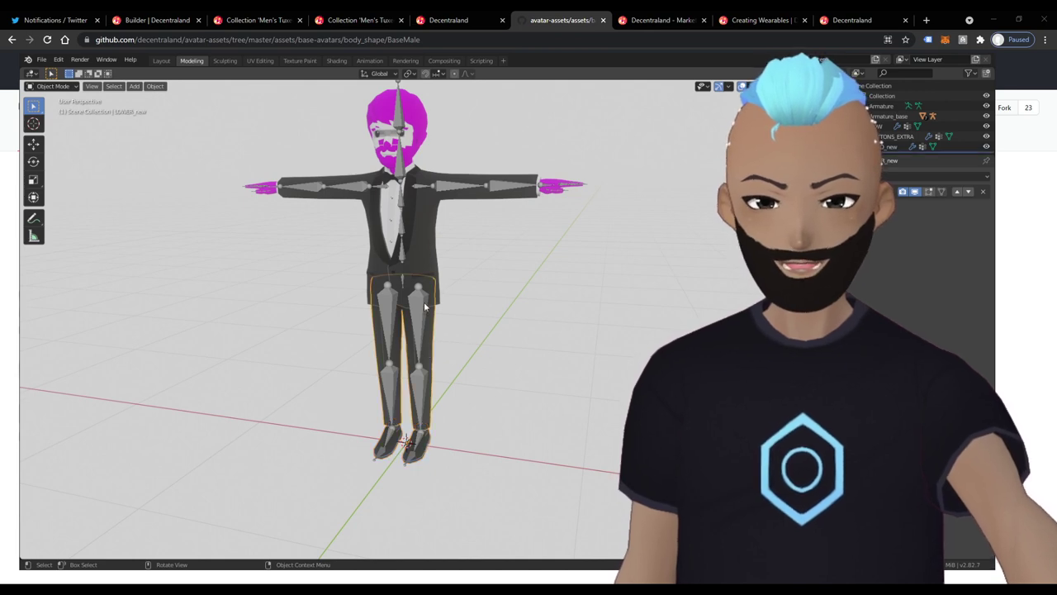
left_click(420, 248)
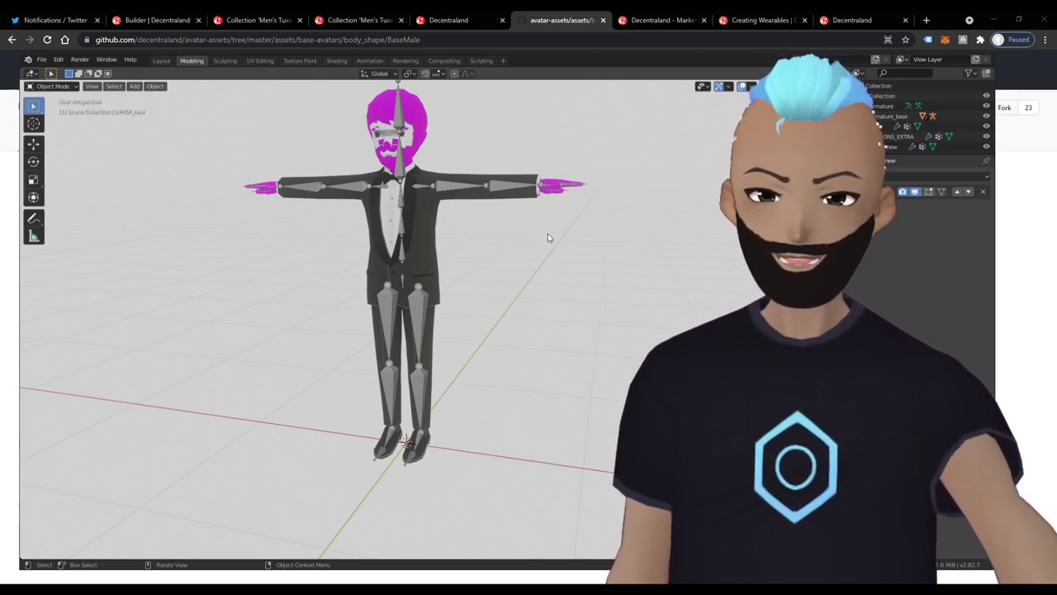
left_click(549, 186)
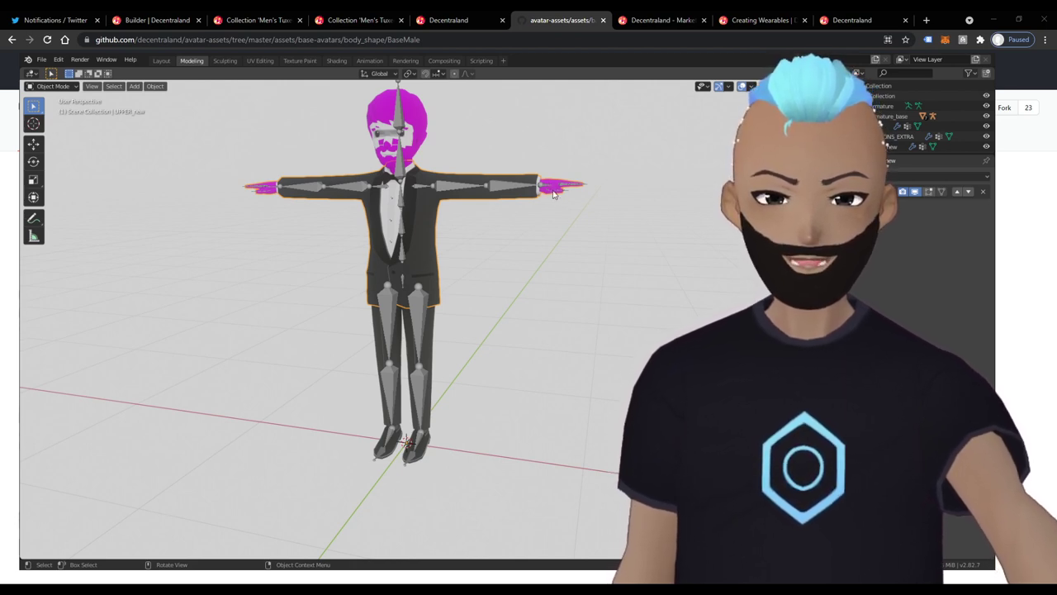
left_click(892, 213)
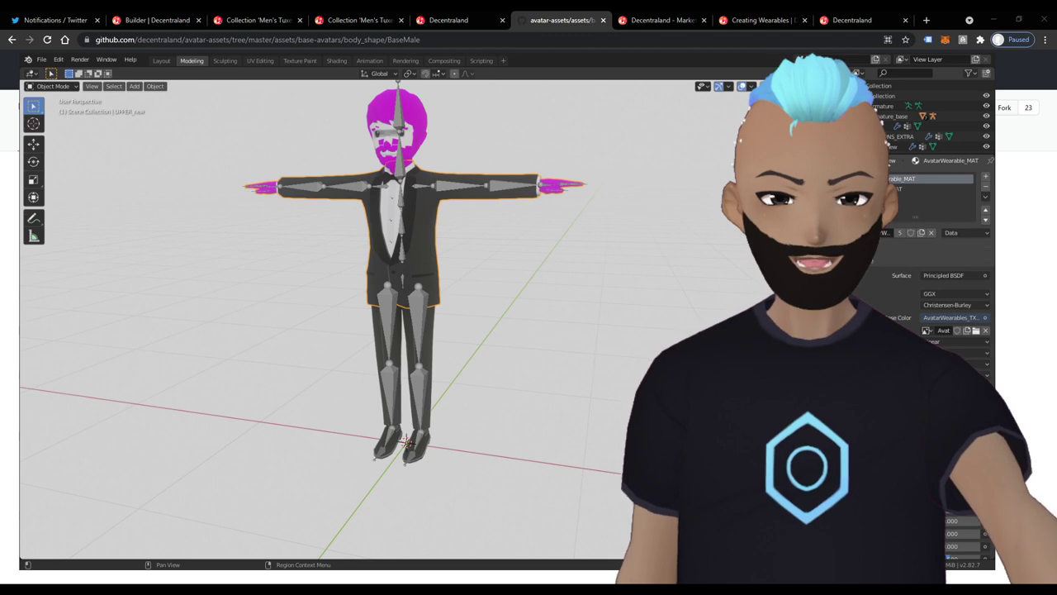
- Show the suit's second material slot, AvatarSkin_MAT, textured with Avatar_MaleSkin.png
left_click(903, 191)
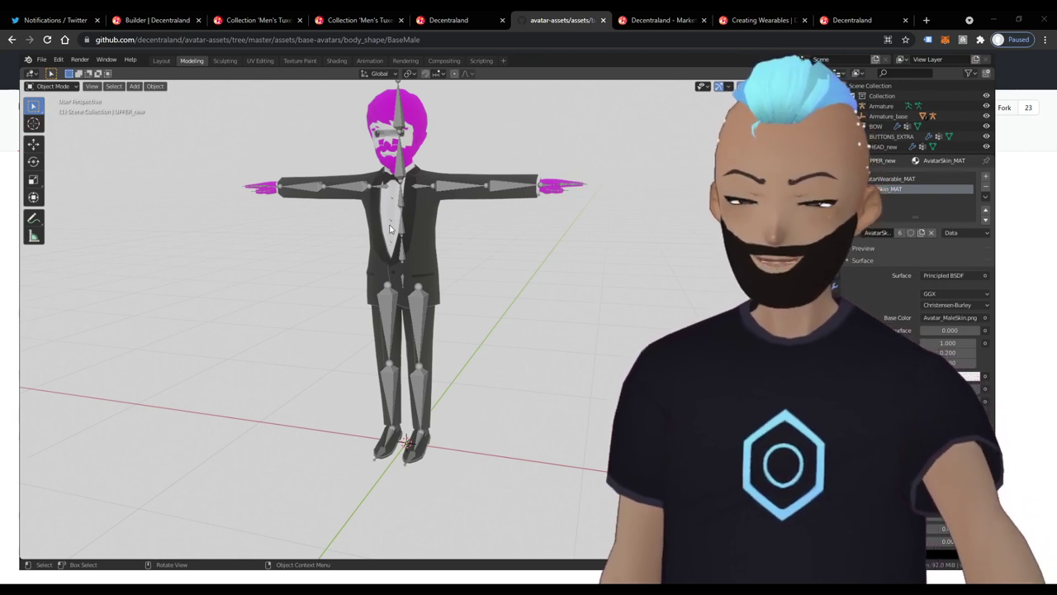
left_click(415, 262)
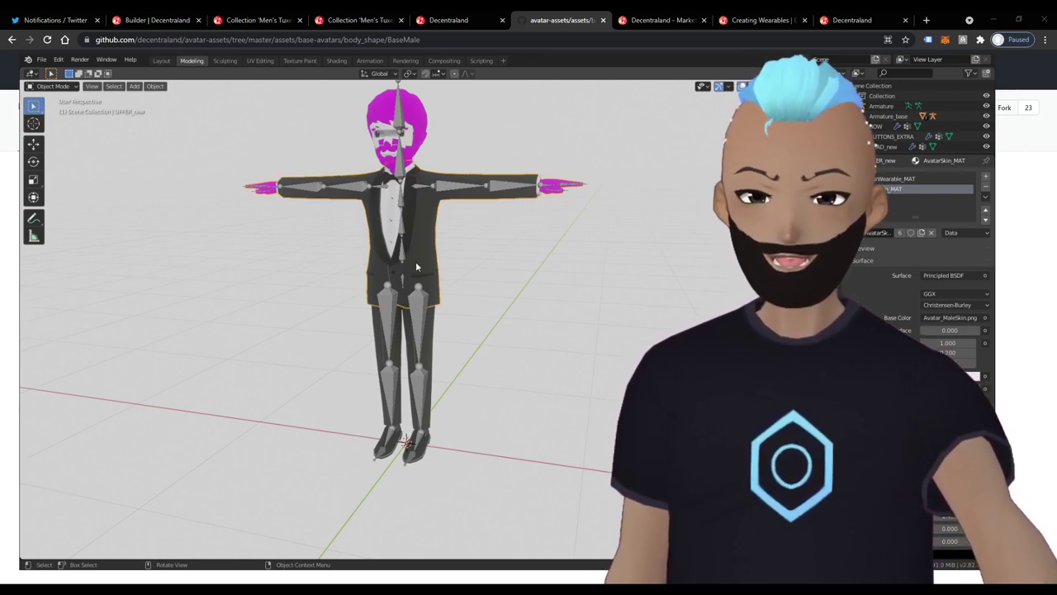
left_click(431, 335)
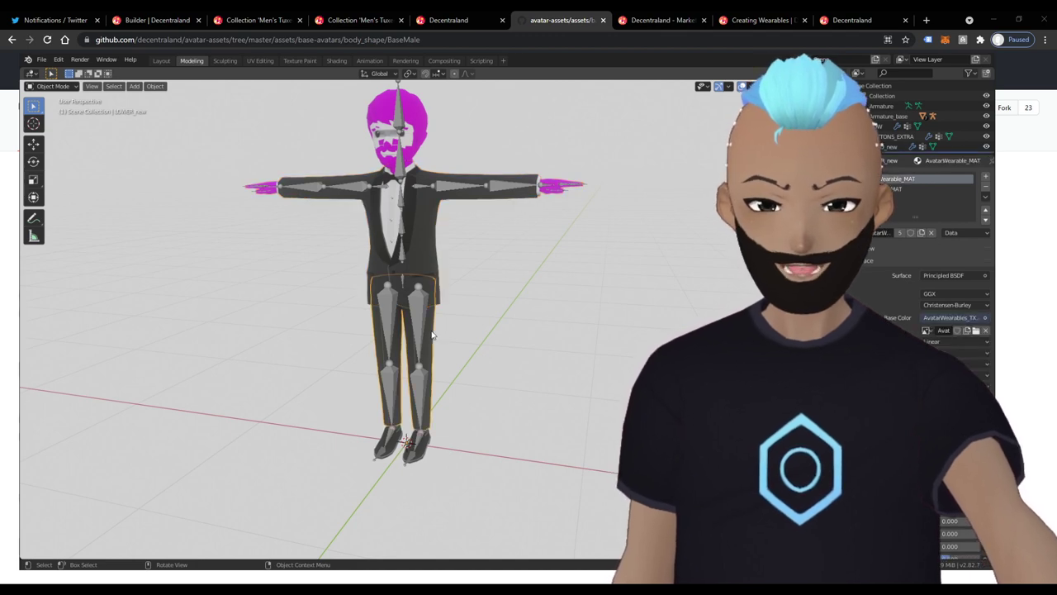
left_click(421, 453)
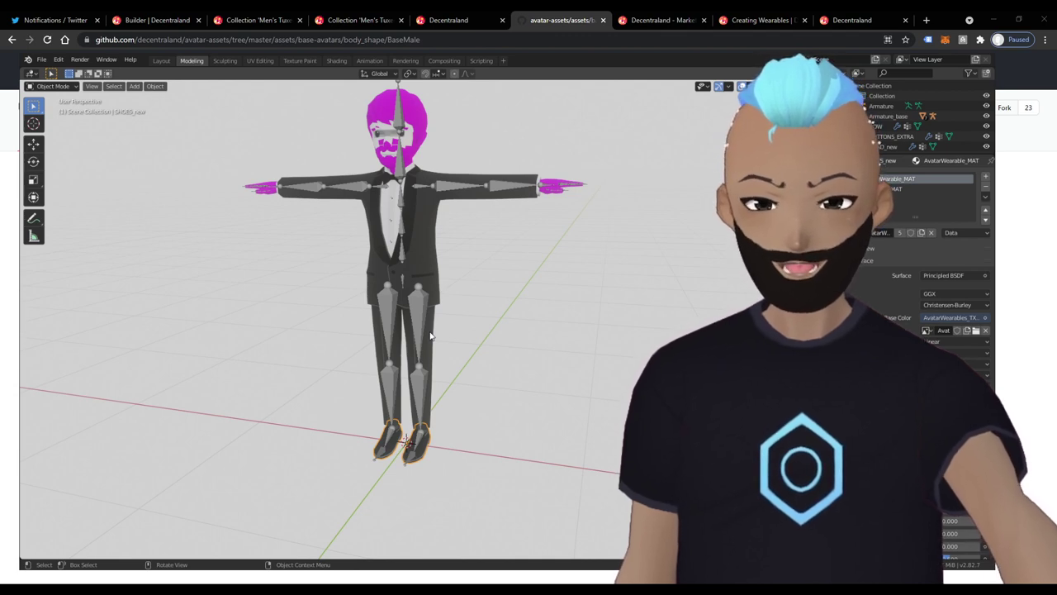
left_click(430, 249)
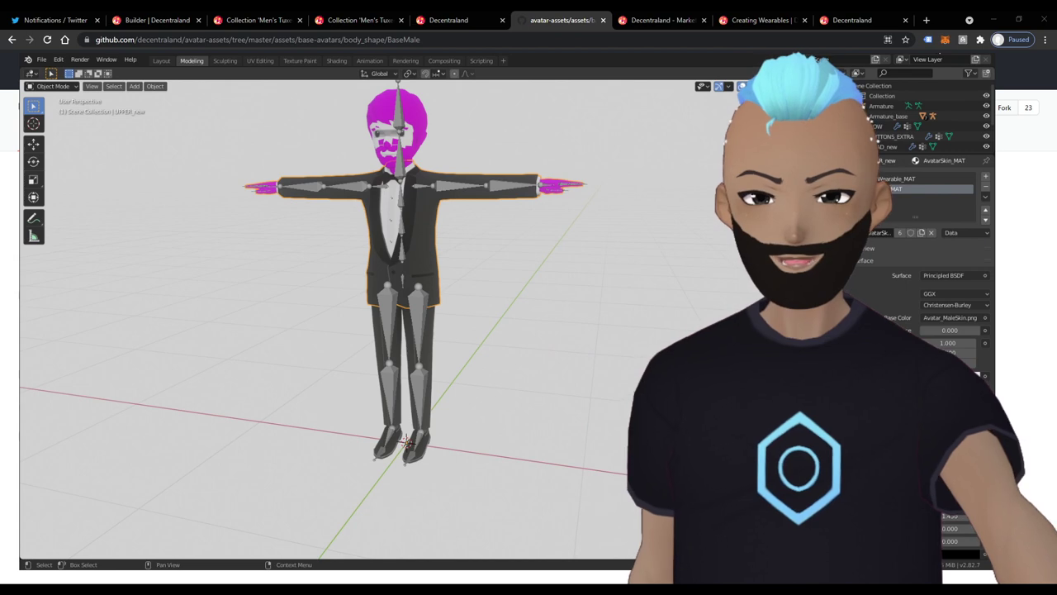
- Switch to Decentraland Builder's Men's Tuxedo Deluxe collection in the browser
left_click(157, 20)
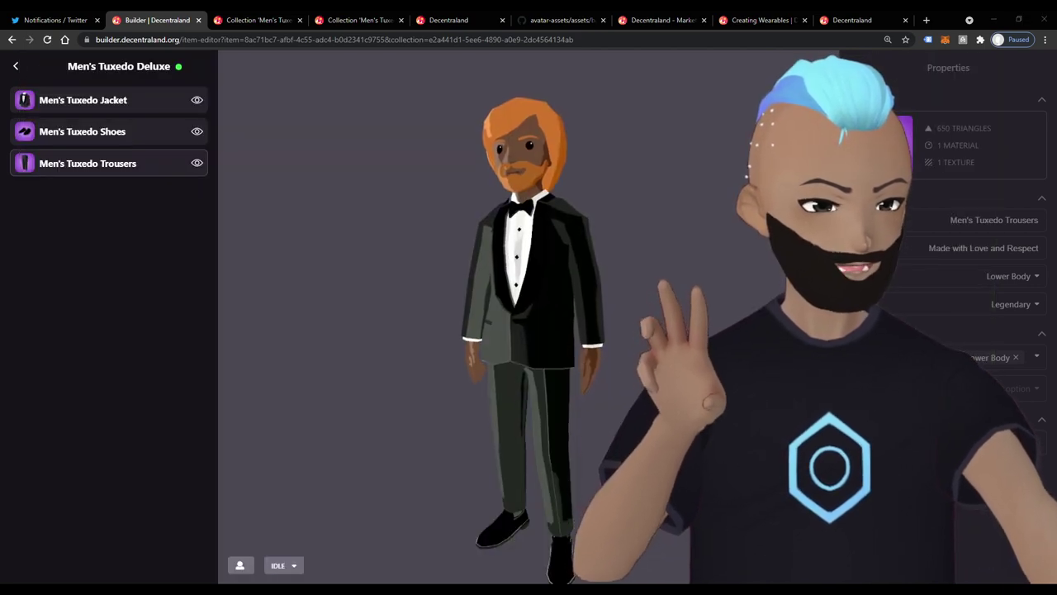
- Rotate the avatar wearing the Men's Tuxedo Jacket and check its 1372-triangle count
left_click_drag(590, 363, 495, 360)
left_click_drag(441, 316, 563, 456)
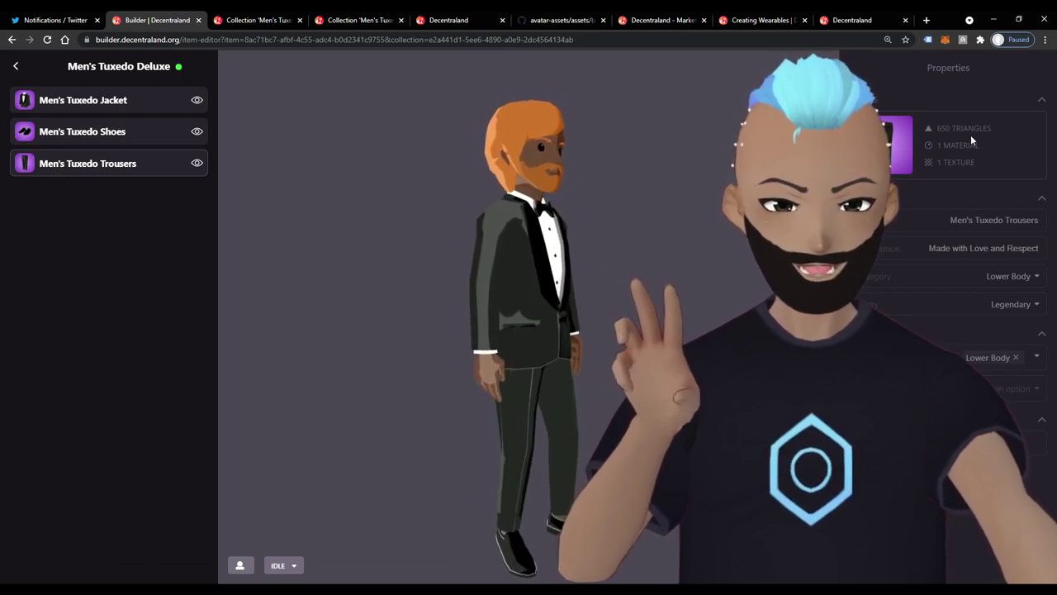
left_click(154, 103)
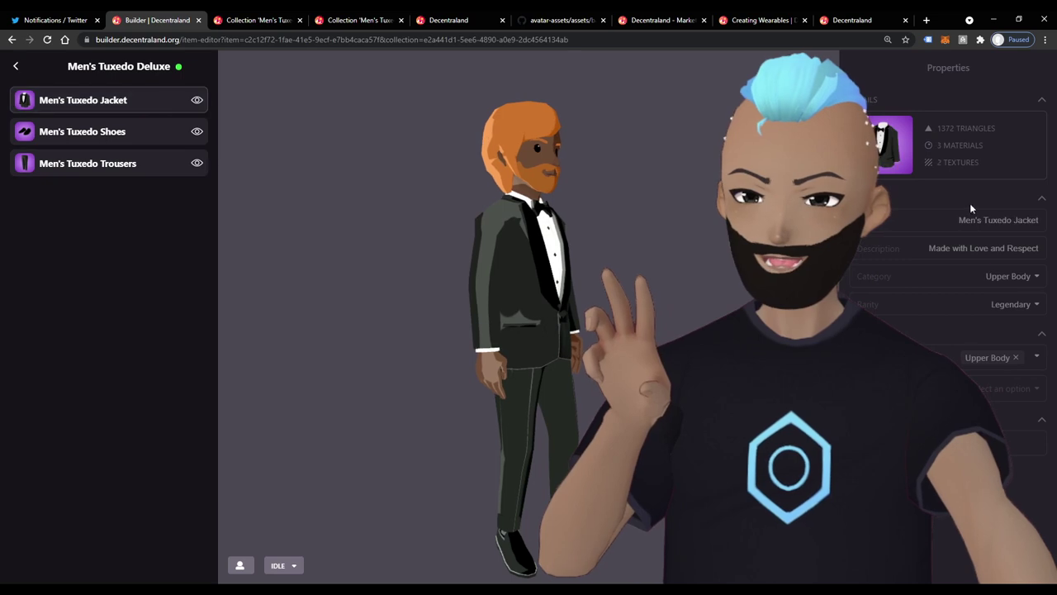
double_click(947, 128)
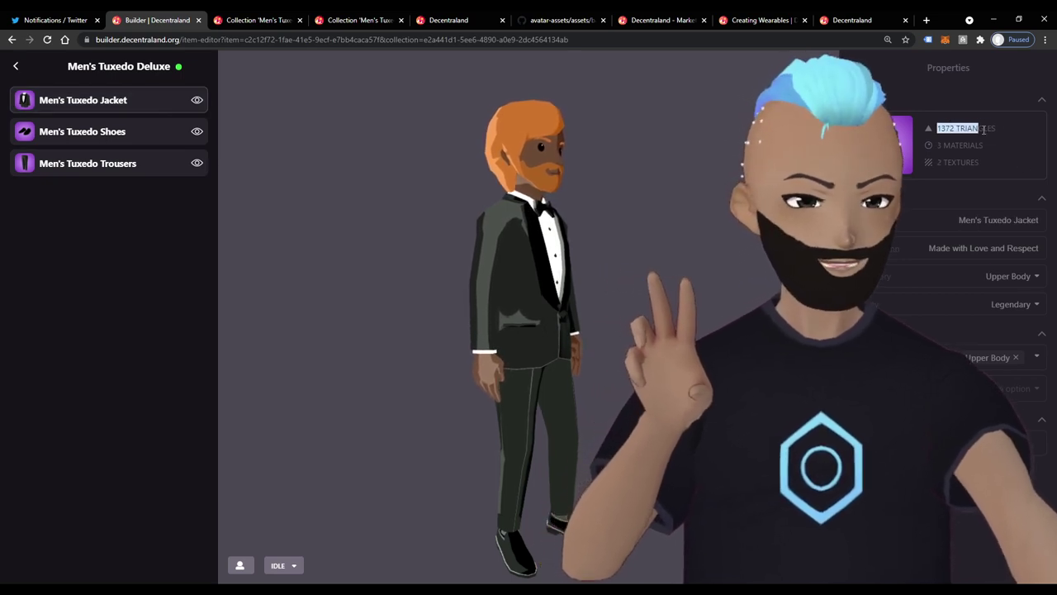
left_click(946, 128)
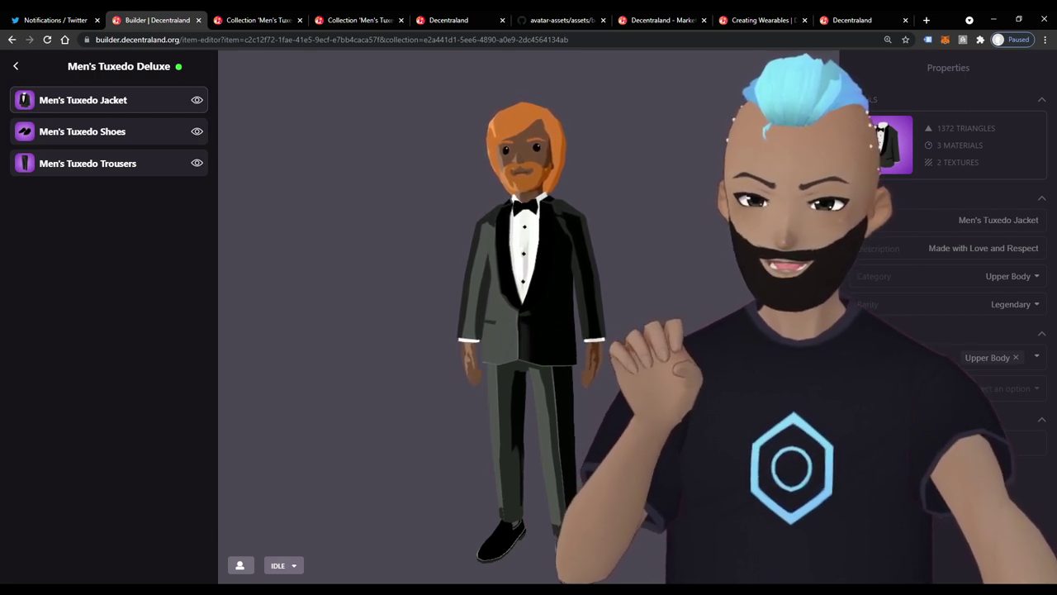
left_click_drag(668, 396, 545, 368)
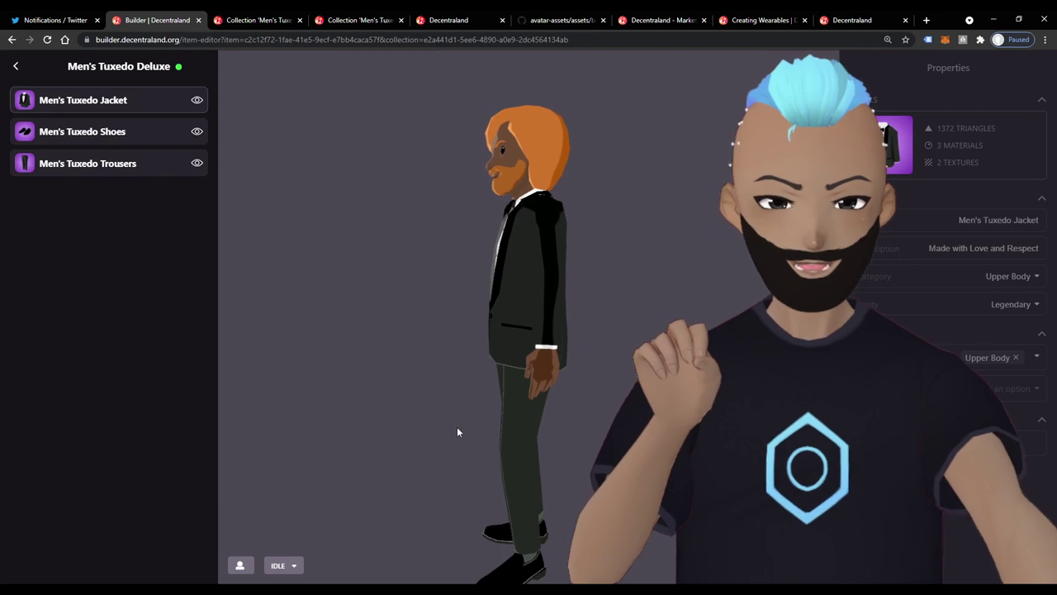
left_click_drag(457, 426, 465, 430)
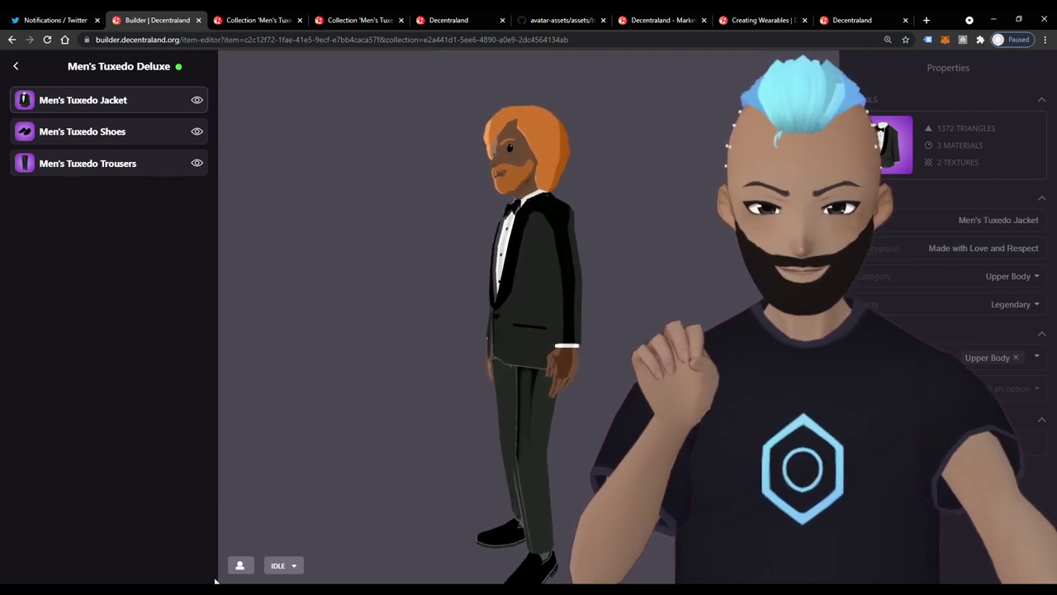
- Show the avatar options, play Wave then Fistpump, and rotate the avatar to see its back
left_click(240, 567)
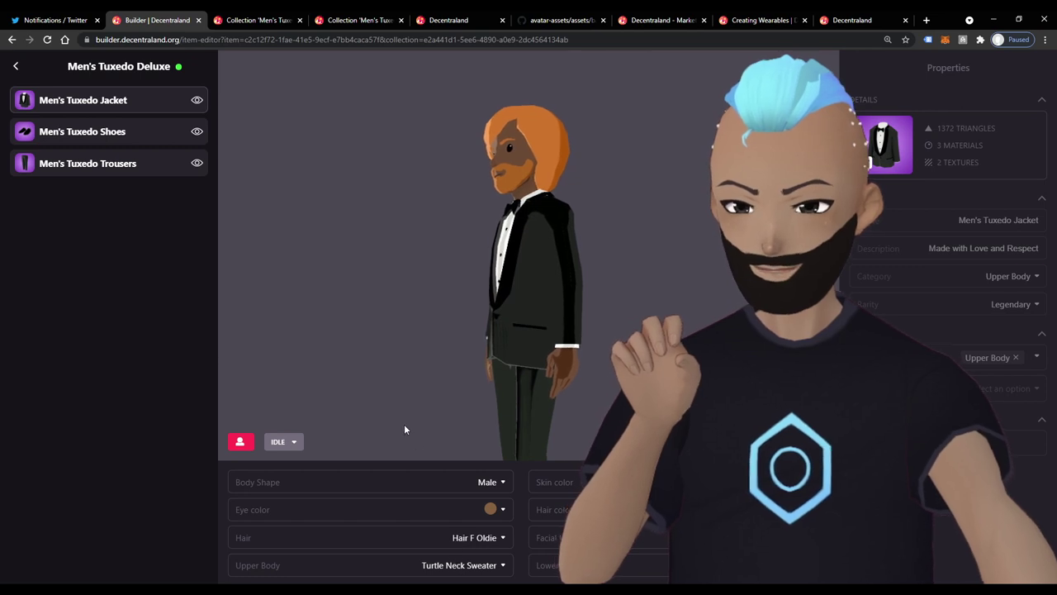
left_click(295, 444)
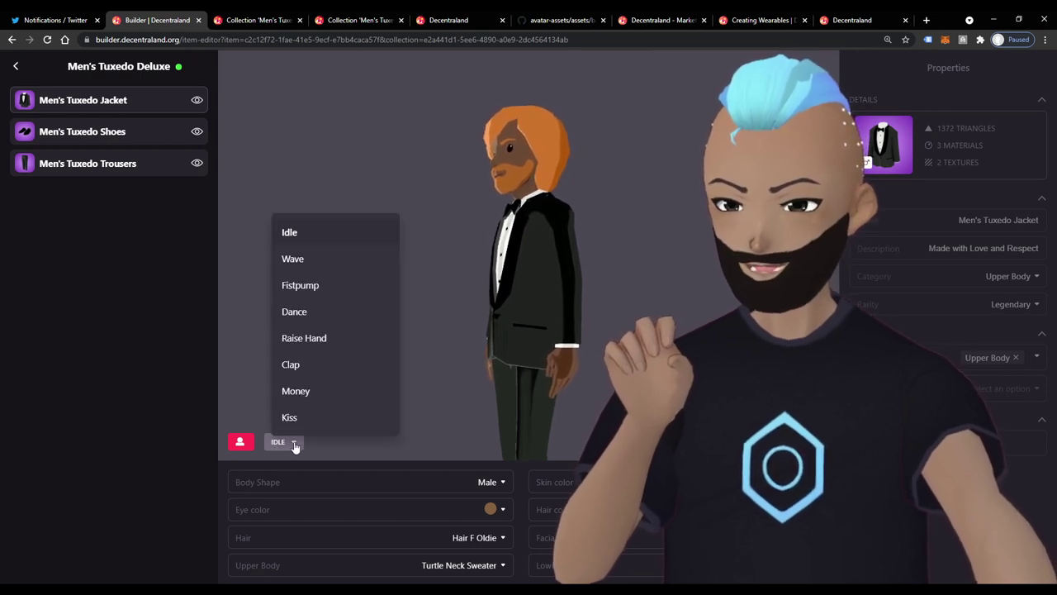
left_click(293, 259)
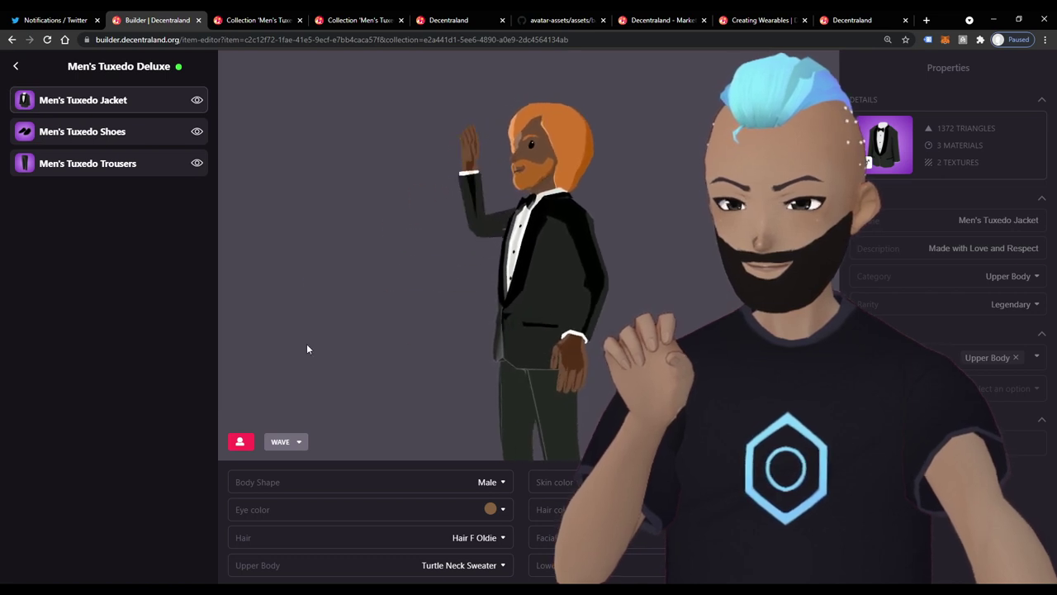
left_click(285, 442)
left_click(294, 281)
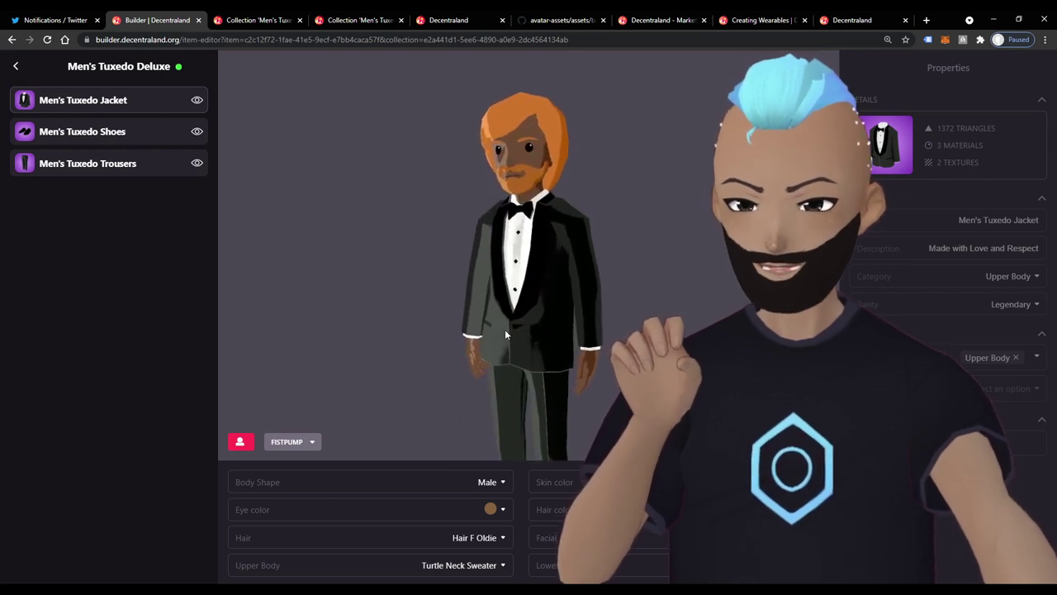
left_click_drag(457, 360, 507, 365)
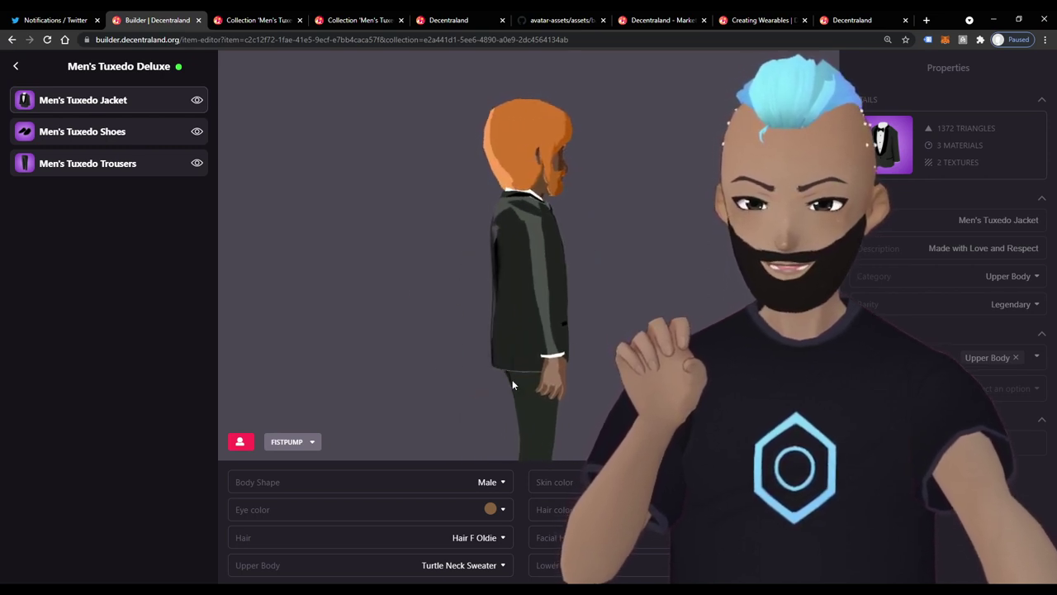
left_click_drag(466, 411, 576, 406)
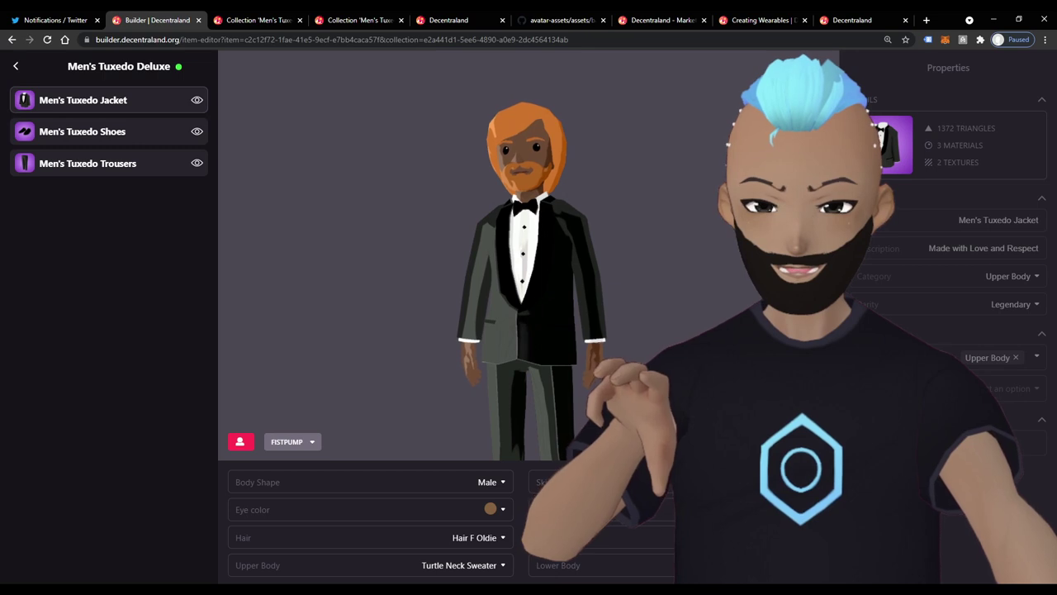
left_click_drag(397, 413, 544, 421)
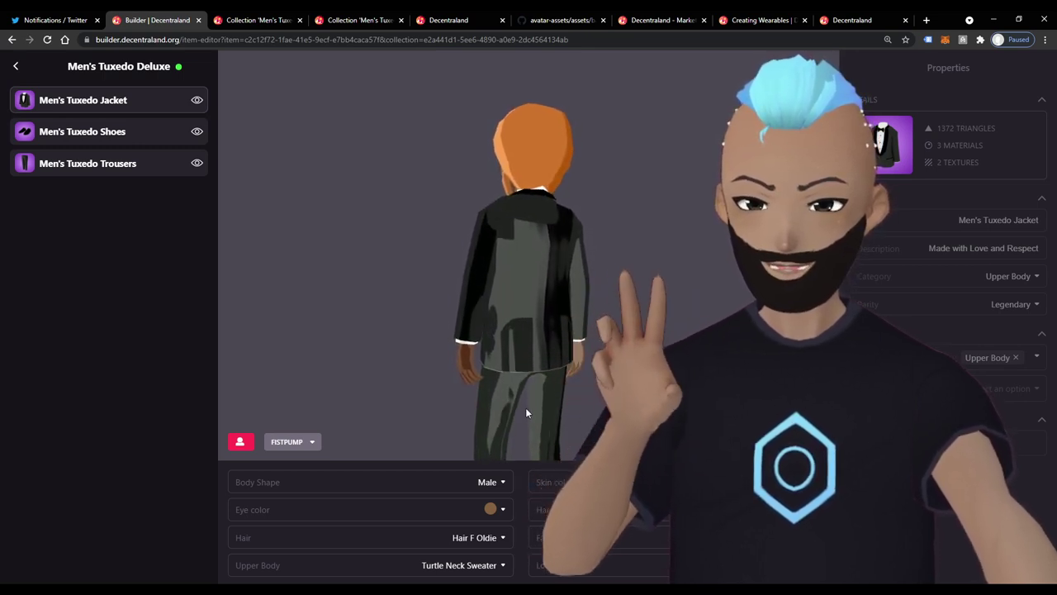
- Switch the avatar to the Dance animation and view it in left profile
left_click(289, 444)
left_click(290, 309)
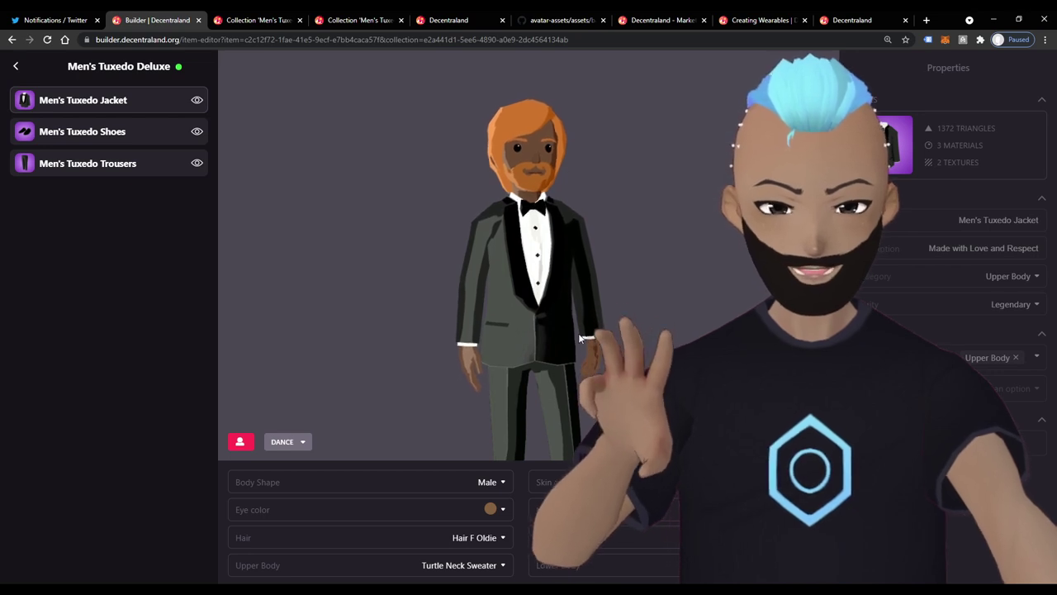
left_click_drag(685, 380, 597, 377)
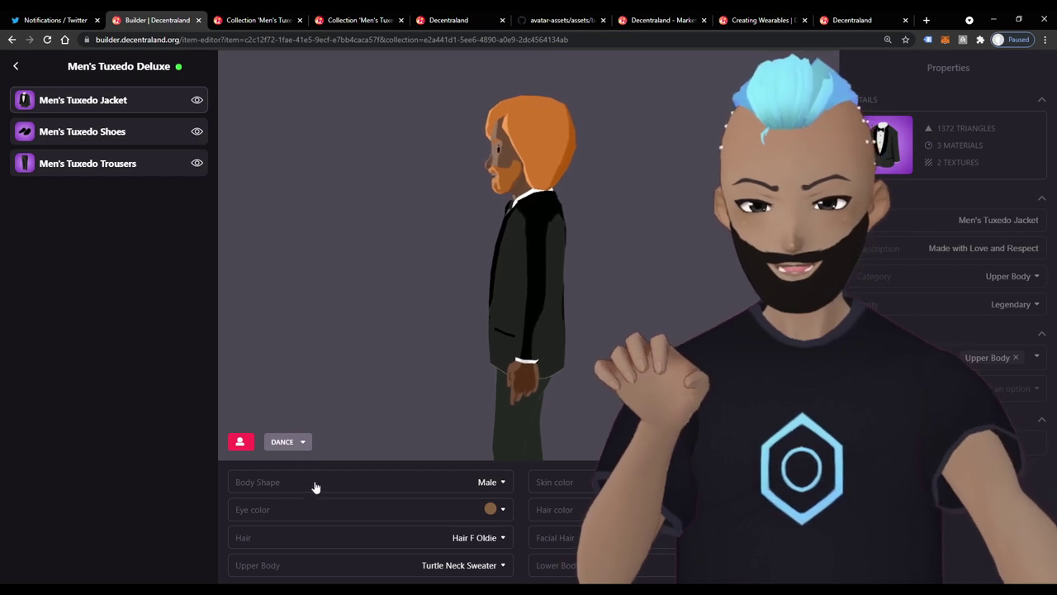
left_click(302, 445)
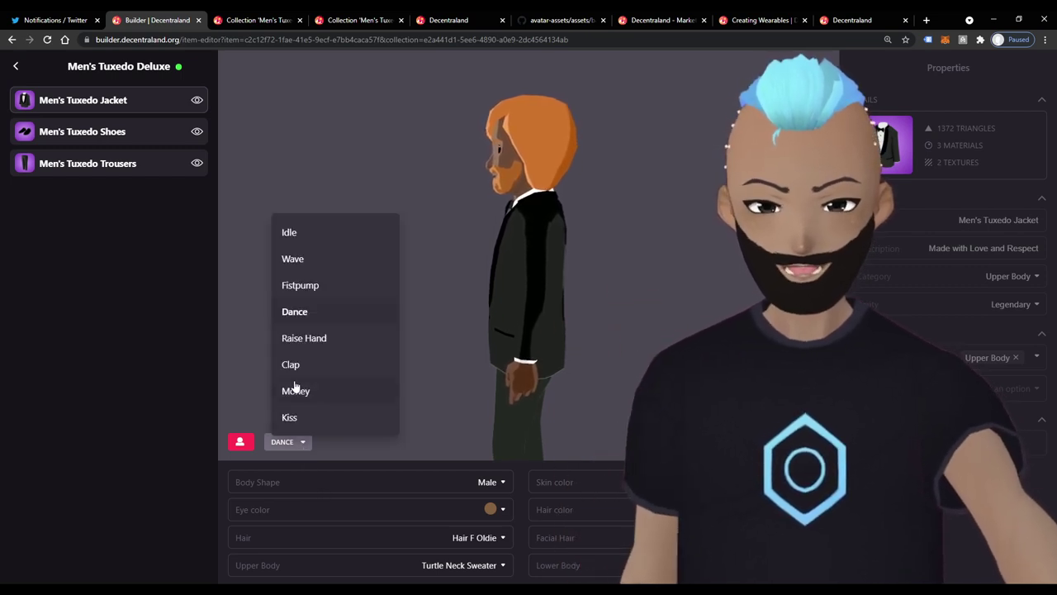
key("Escape")
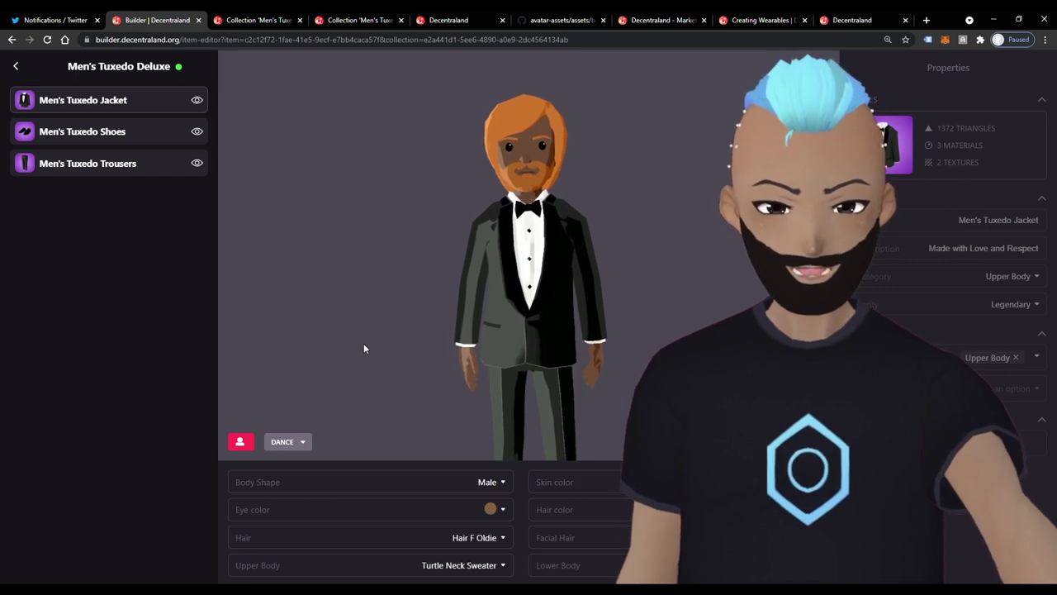
- Go back from the Men's Tuxedo Deluxe editor to the My Items list
left_click(15, 67)
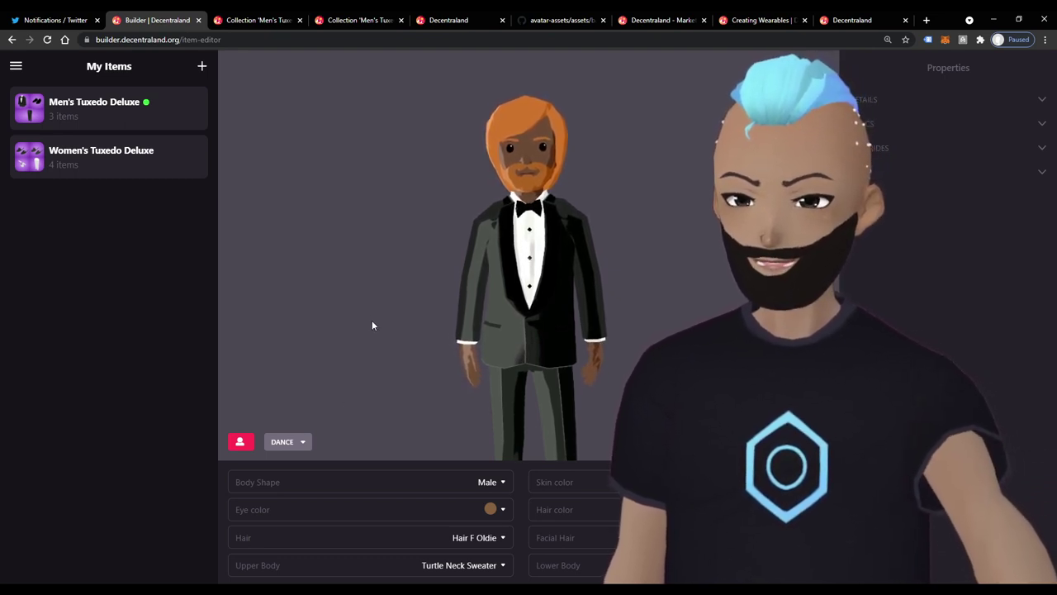
- Flip through the forum, GitHub and Marketplace tabs to the Creating Wearables docs
left_click(256, 20)
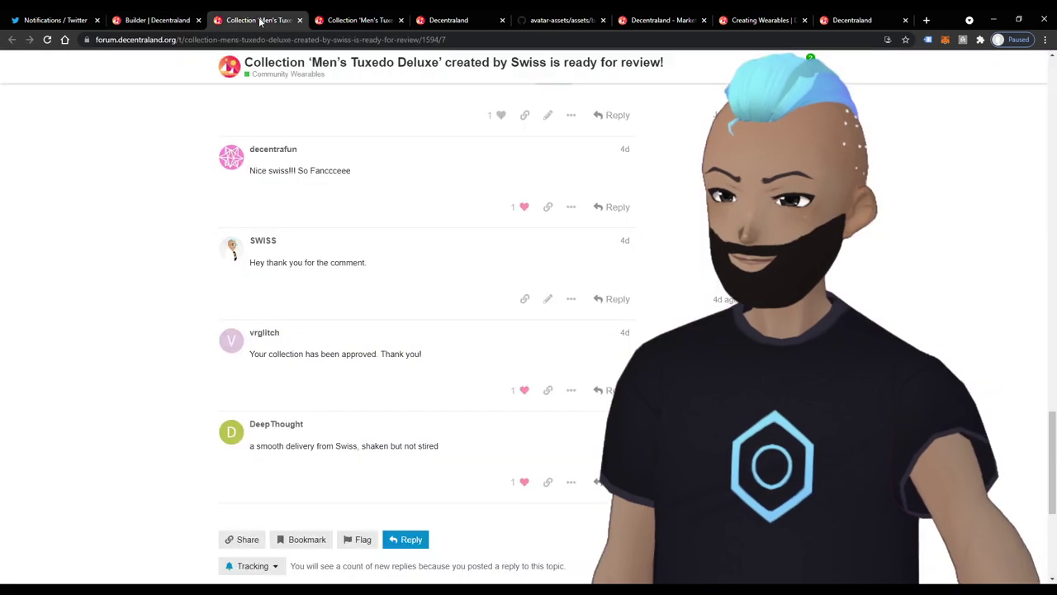
left_click(343, 21)
left_click(446, 20)
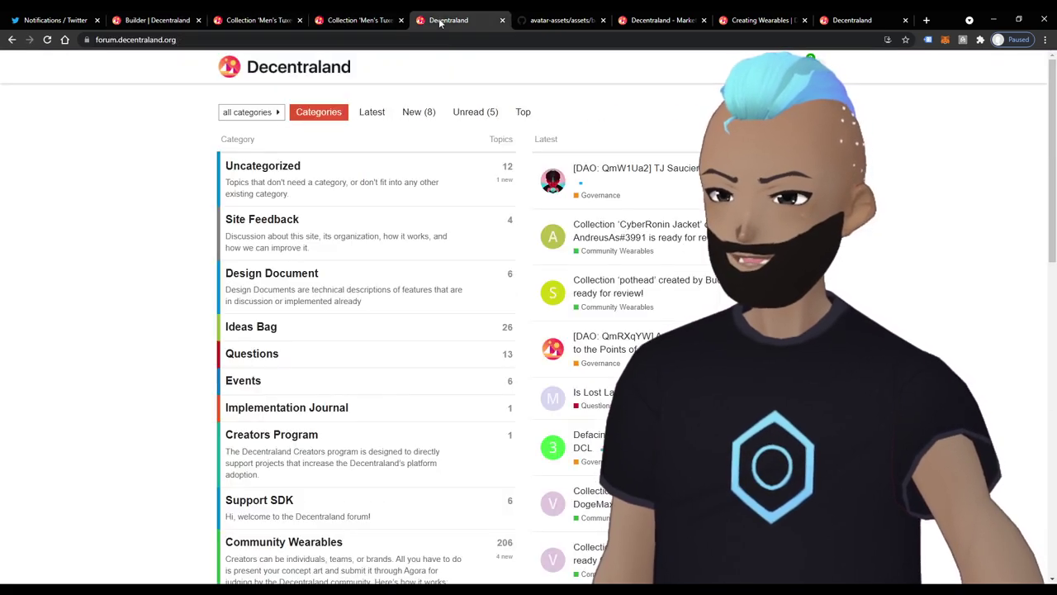
left_click(557, 20)
left_click(637, 23)
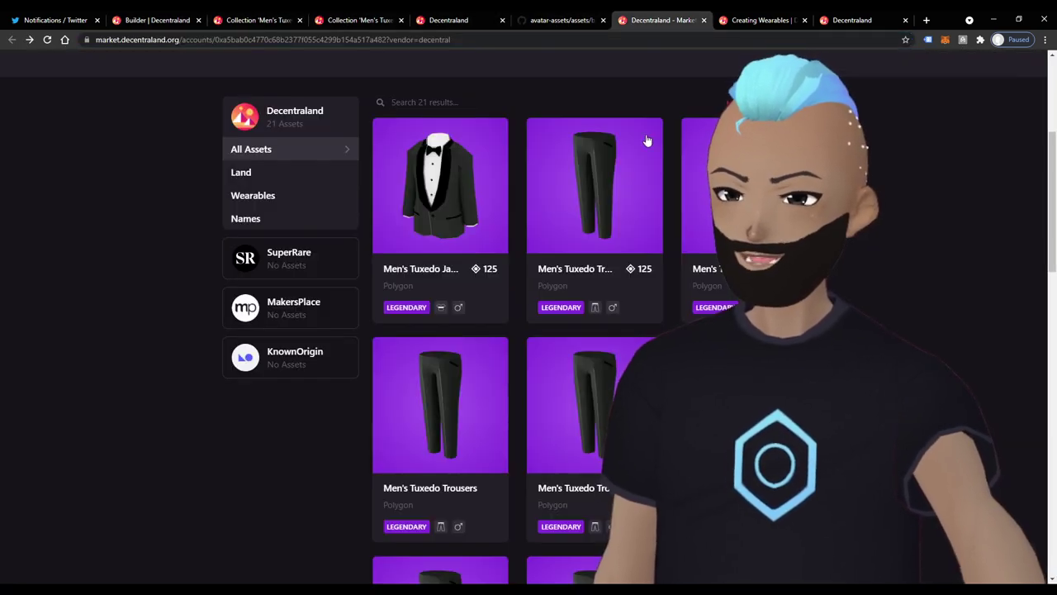
left_click(747, 21)
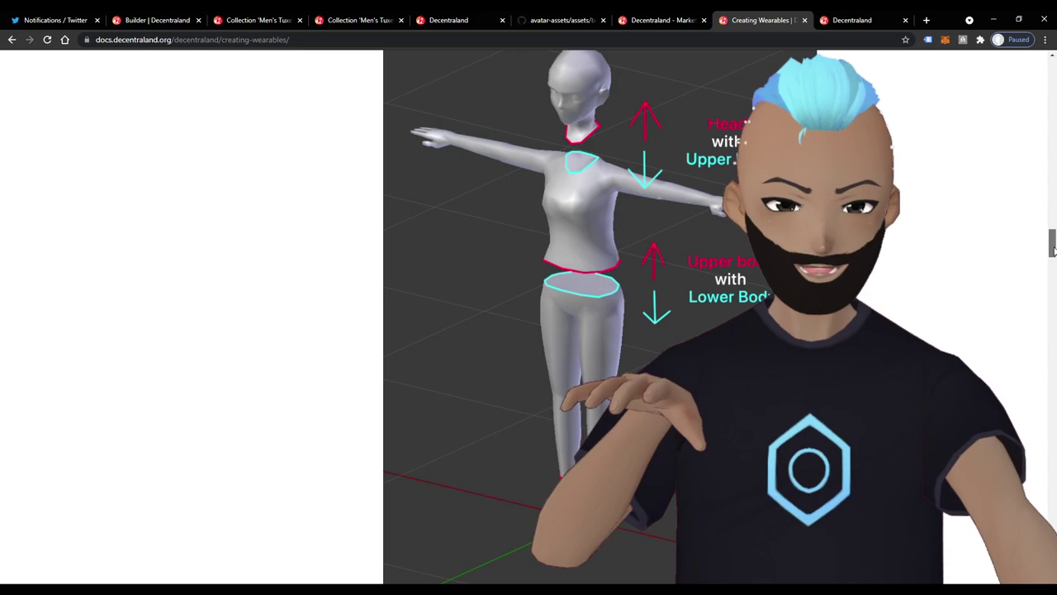
- Scroll through the Creating Wearables guide, then bring up the Genesis Plaza world
left_click_drag(1053, 250, 1052, 95)
scroll(477, 317, "up", 3)
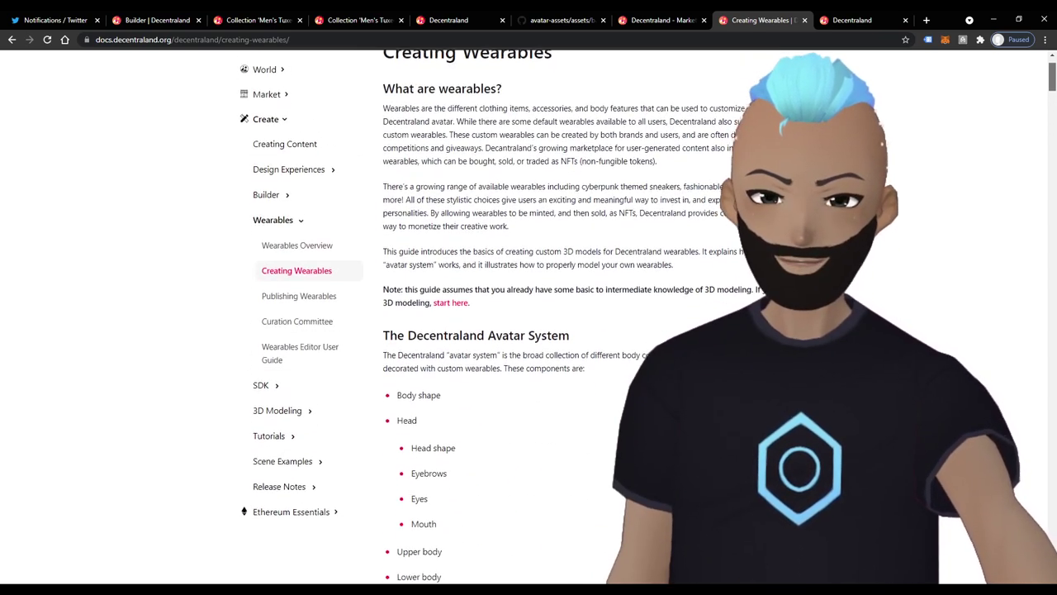
scroll(476, 317, "down", 4)
scroll(477, 317, "down", 6)
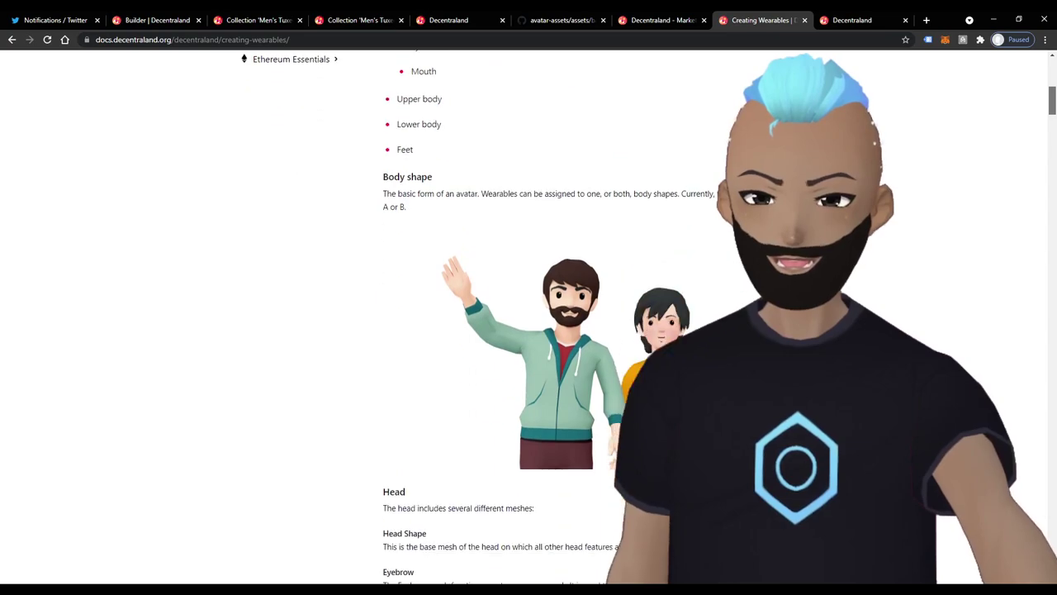
scroll(476, 317, "up", 10)
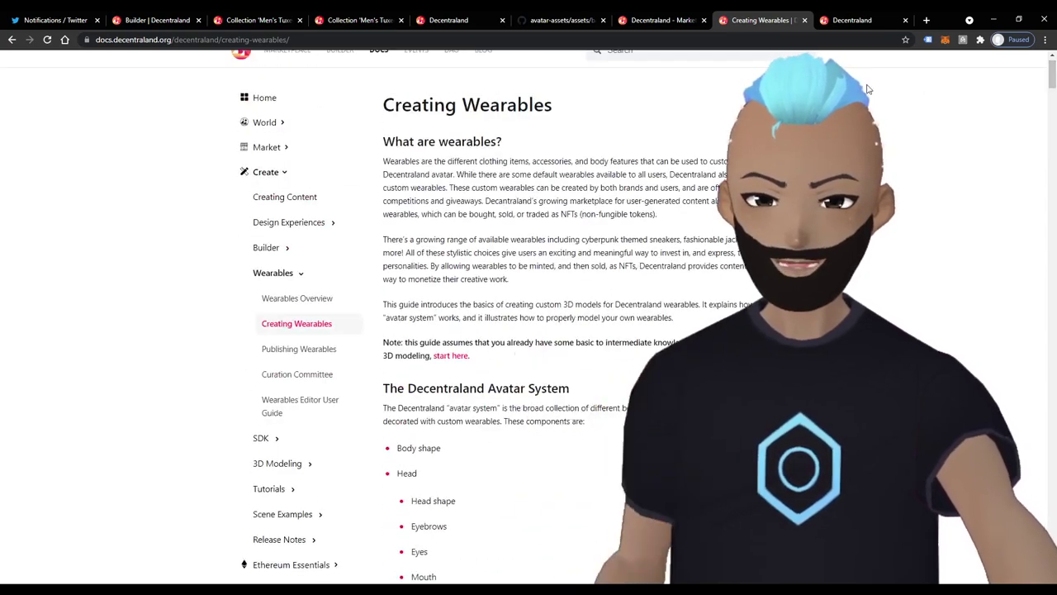
left_click(854, 22)
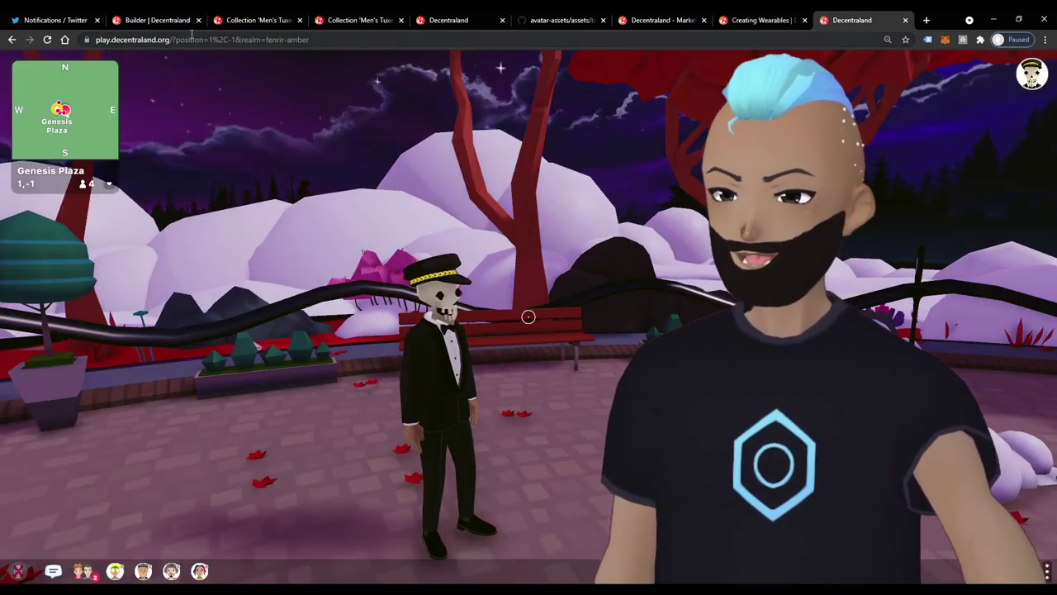
- Open Women's Tuxedo Deluxe to check its four items, then return to the Collections grid
left_click(140, 24)
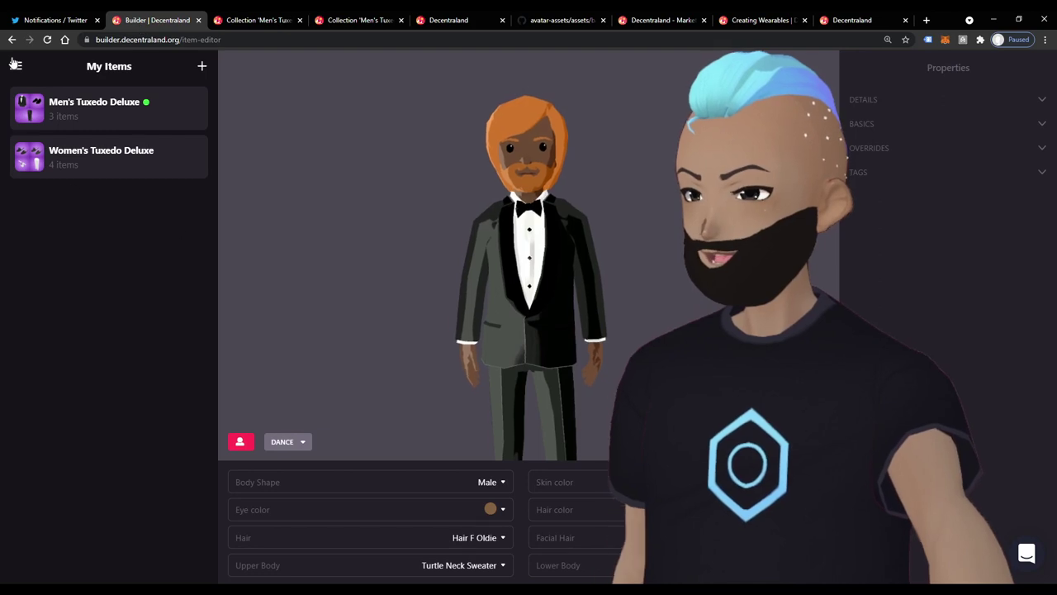
left_click(14, 65)
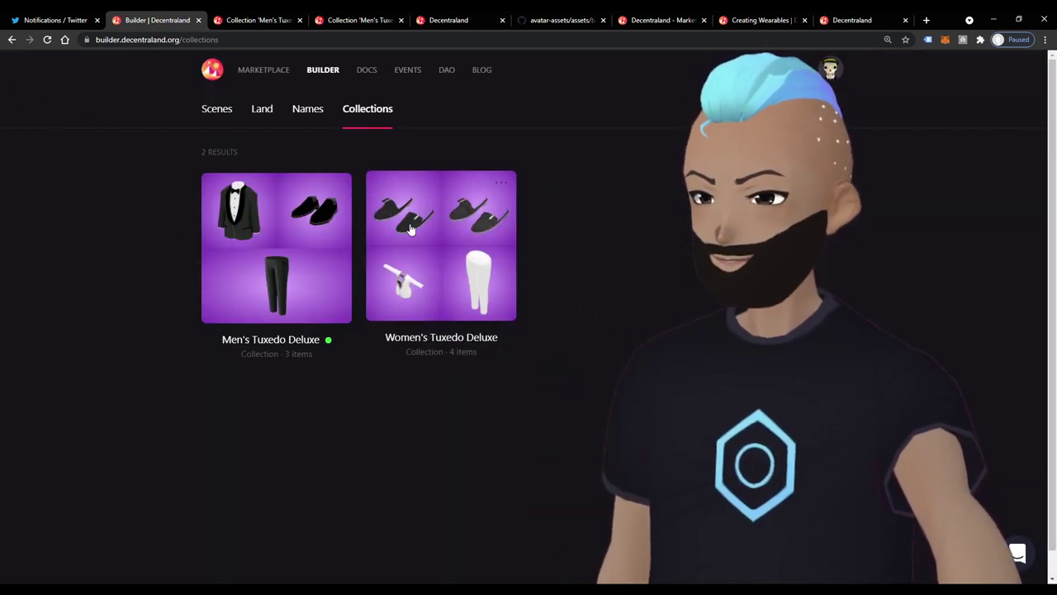
left_click(462, 272)
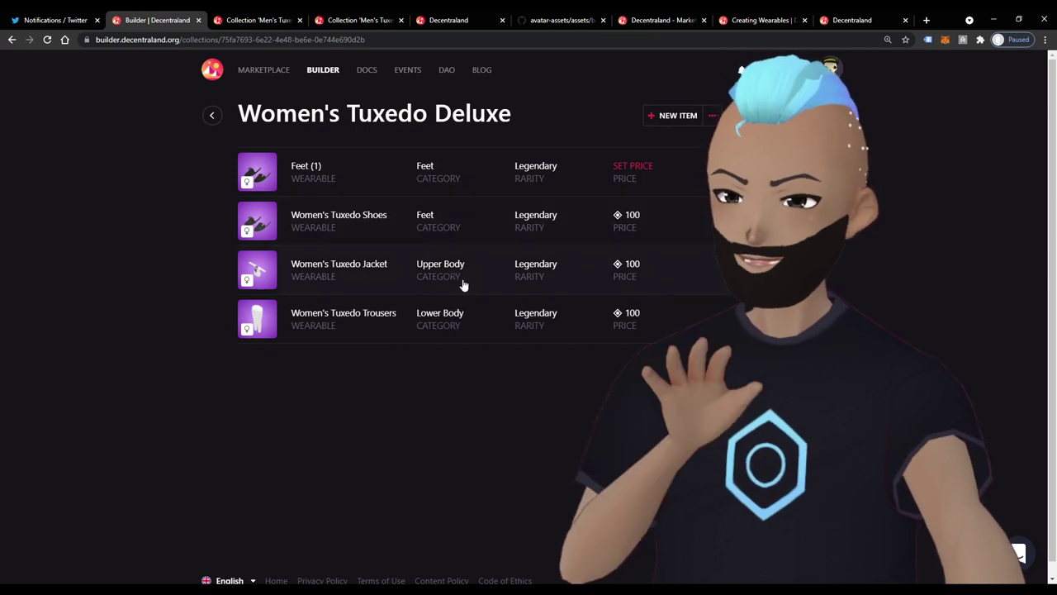
left_click(212, 117)
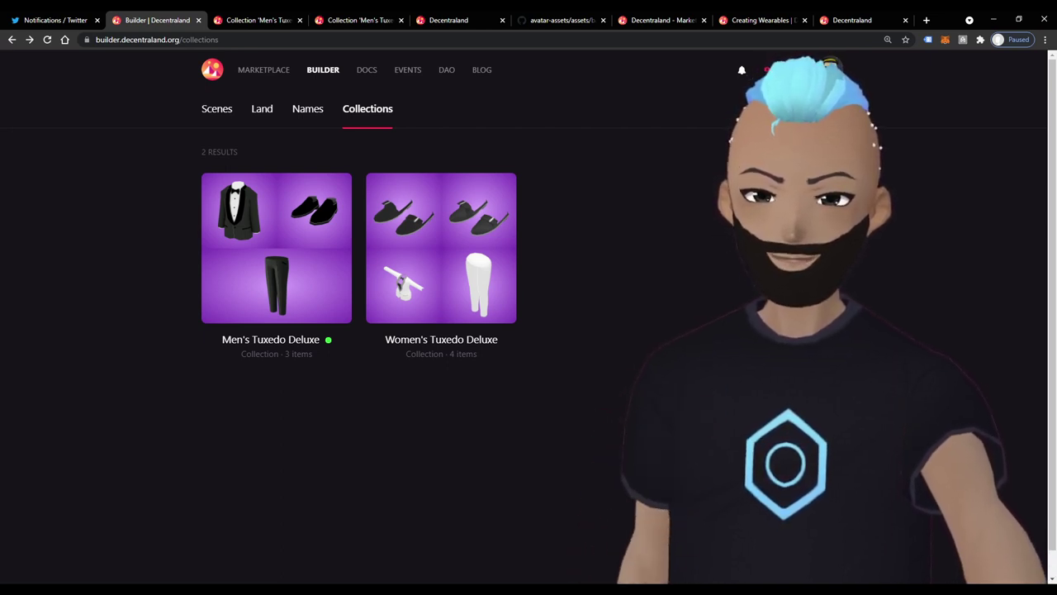
- In the Women's Tuxedo Deluxe collection, cancel a new item and open Women's Tuxedo Trousers in the editor
left_click(826, 151)
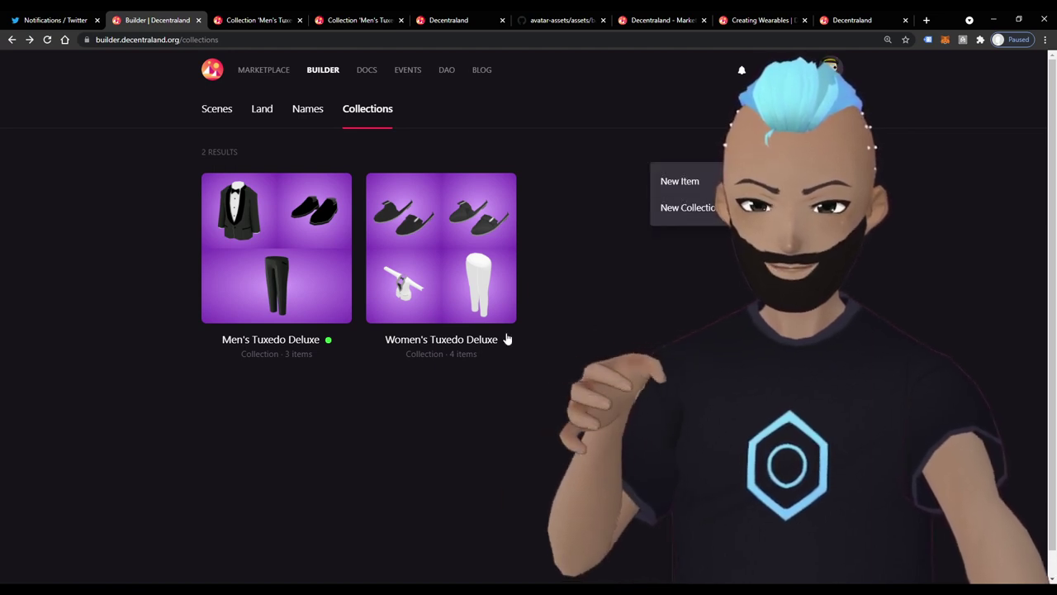
left_click(465, 313)
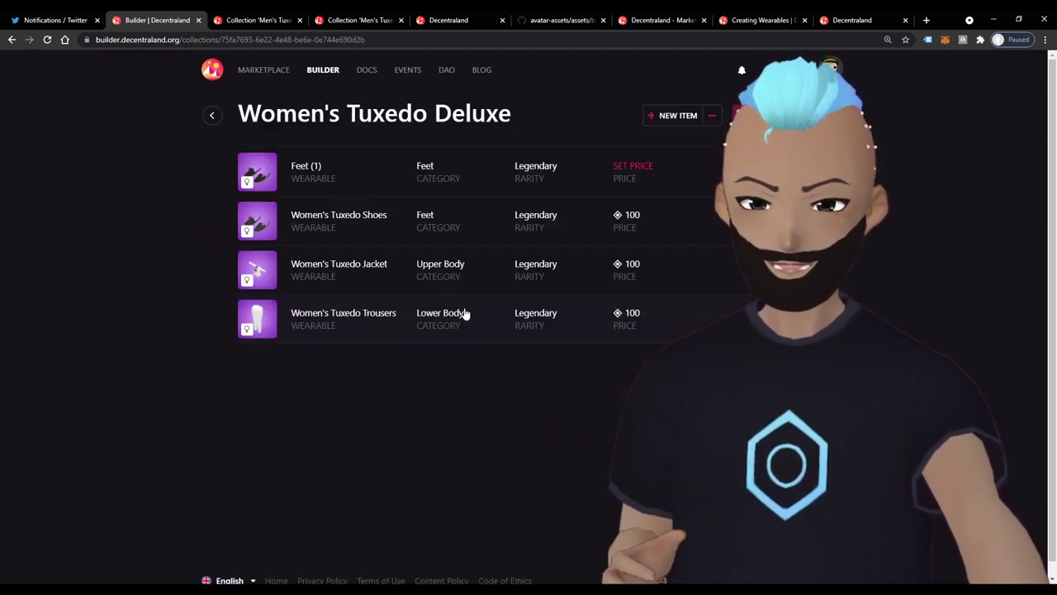
left_click(678, 118)
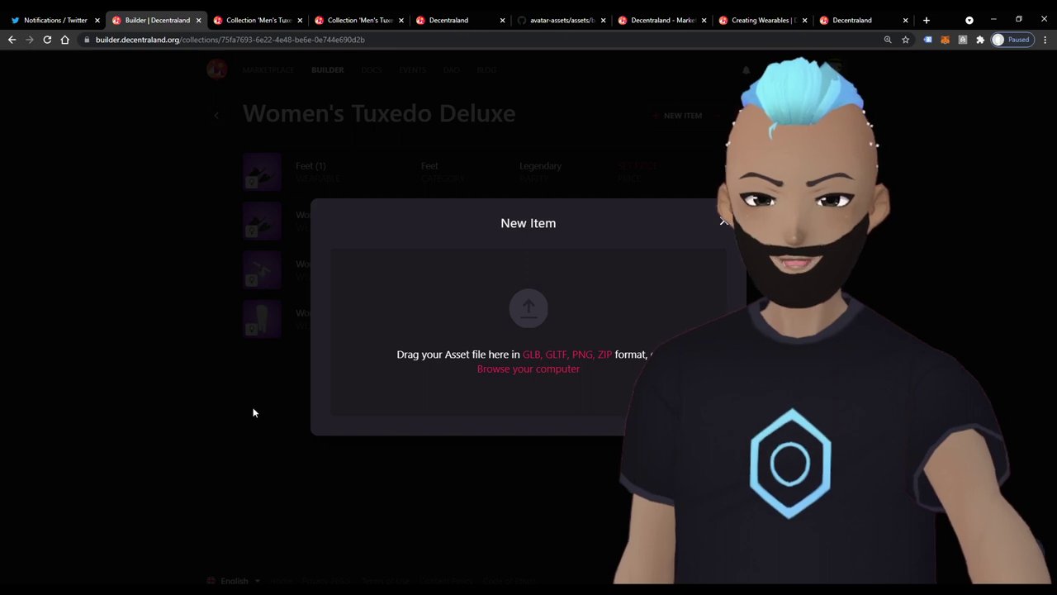
left_click(724, 224)
left_click(736, 174)
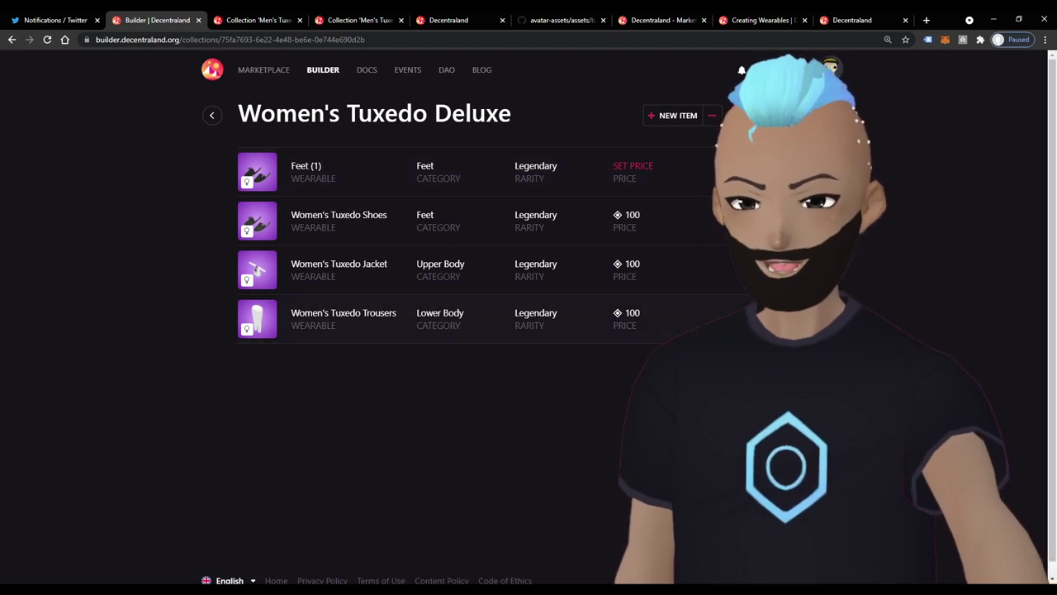
left_click(343, 318)
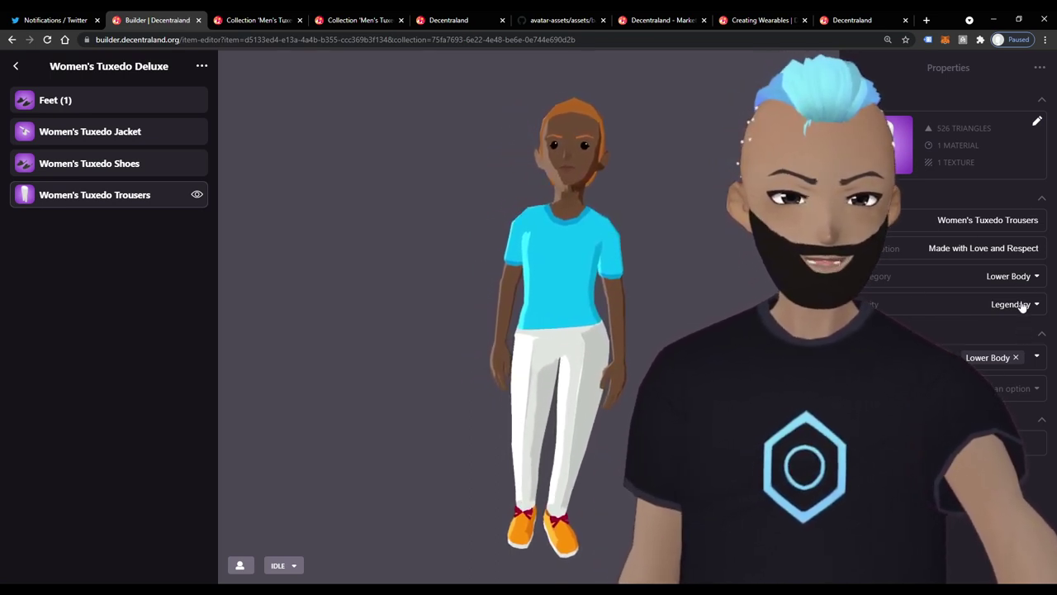
- Browse the trousers' Category list, then switch to the live Decentraland world at Genesis Plaza
left_click(974, 281)
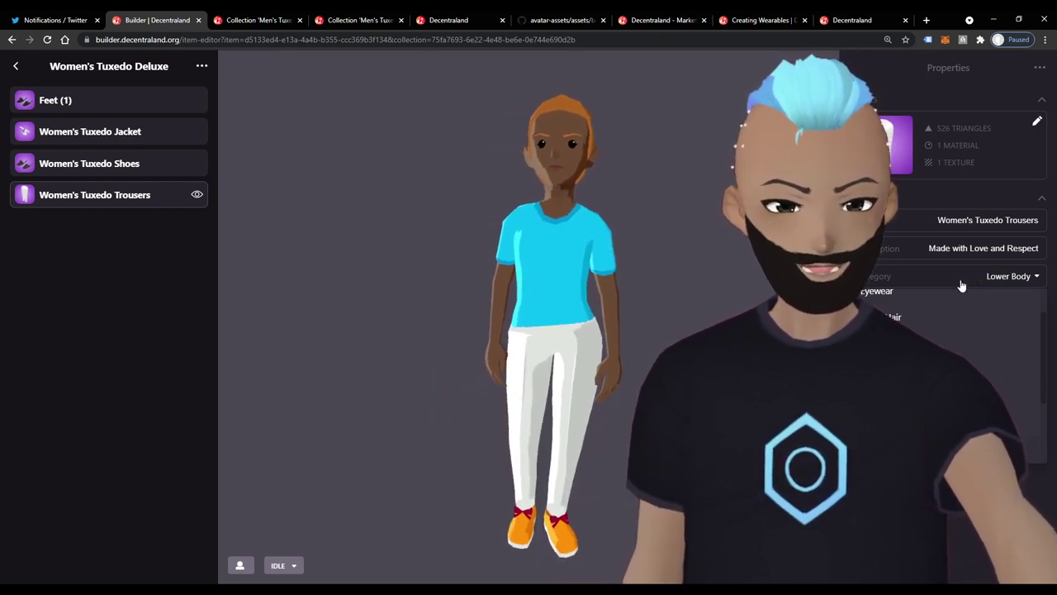
scroll(949, 371, "down", 2)
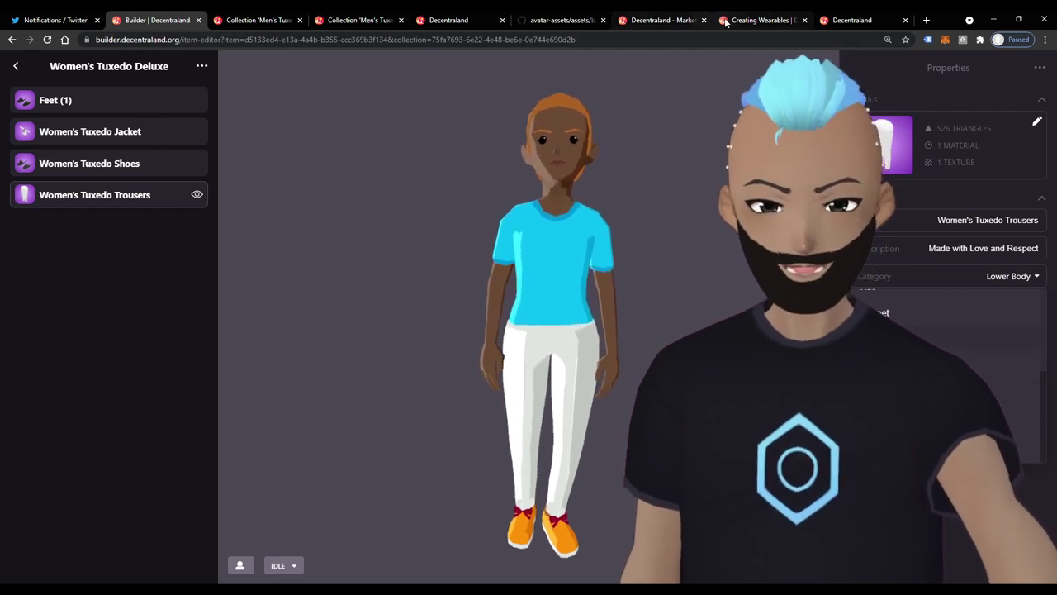
left_click(776, 22)
left_click(866, 22)
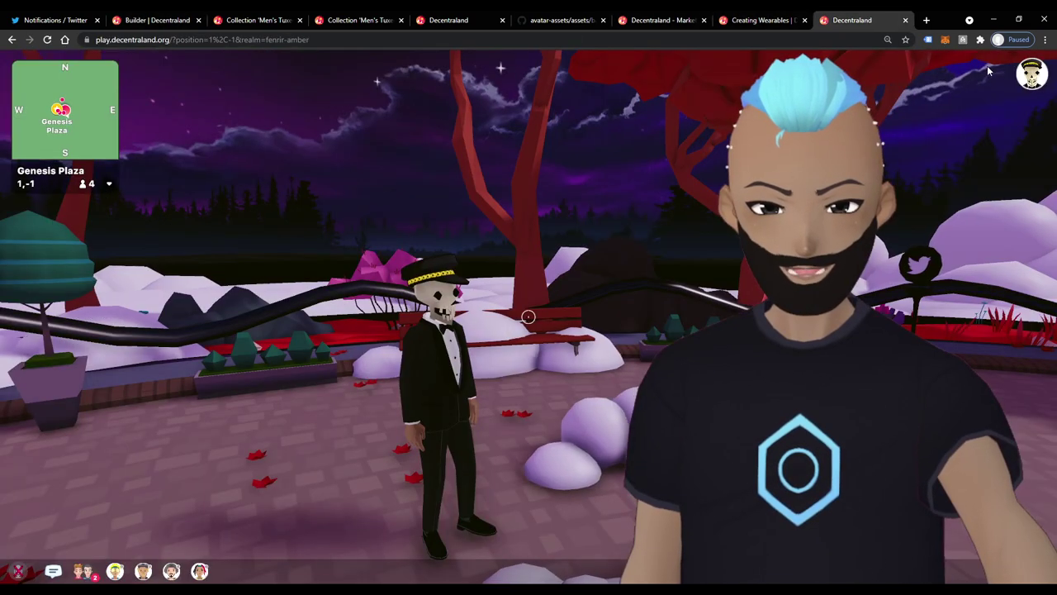
- Open the Backpack avatar editor to view the accessories, then go back to the Builder tab
left_click(1031, 73)
left_click(933, 147)
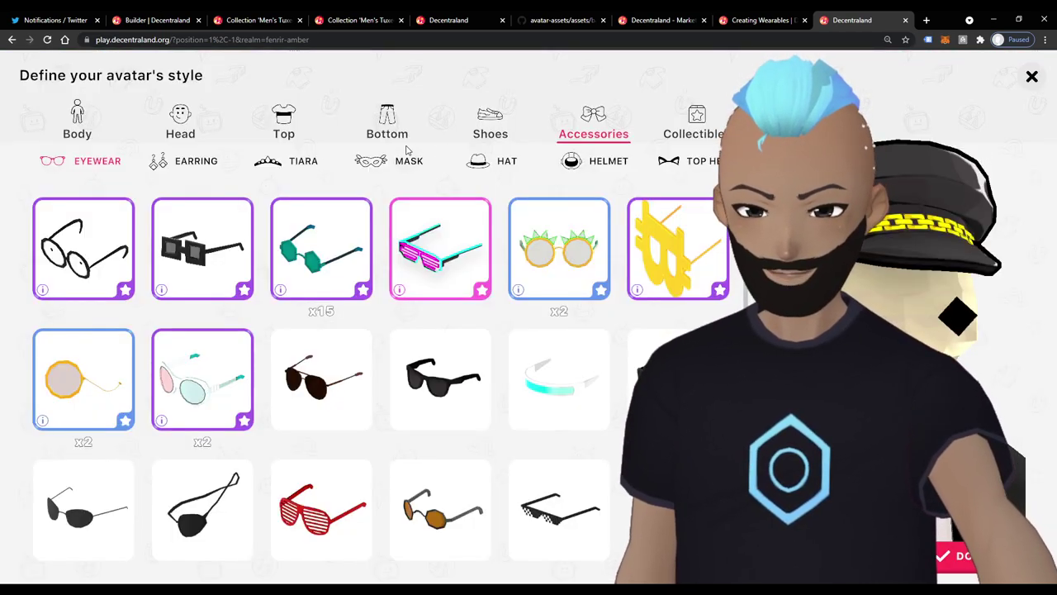
left_click(168, 21)
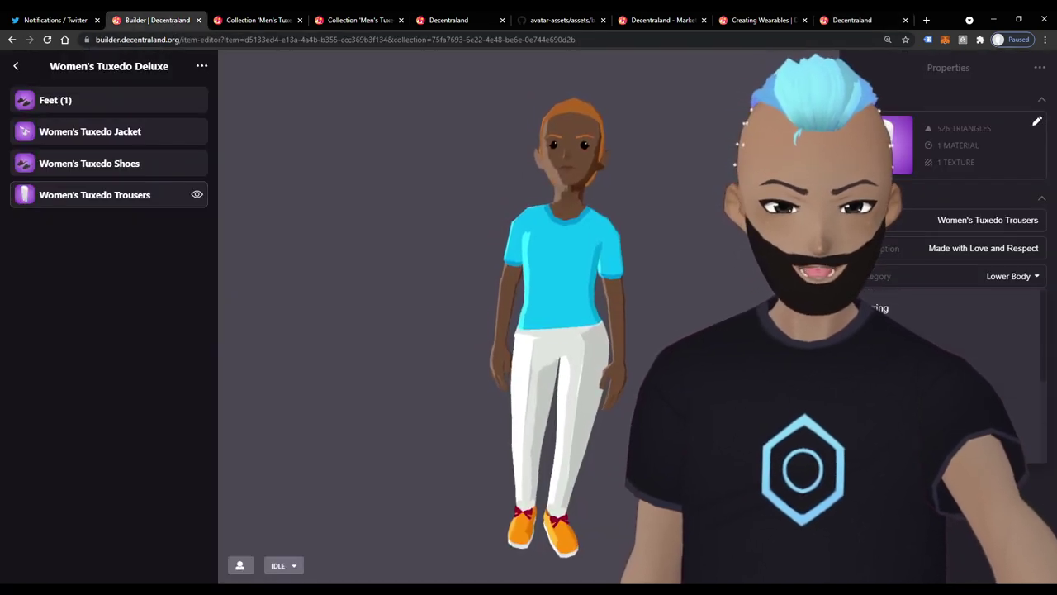